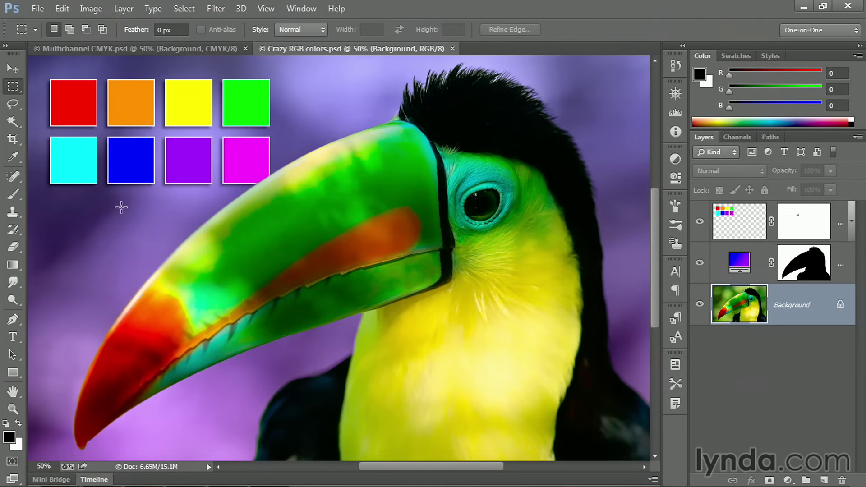
Step: Open the Image menu for the Crazy RGB colors.psd document
left_click(91, 9)
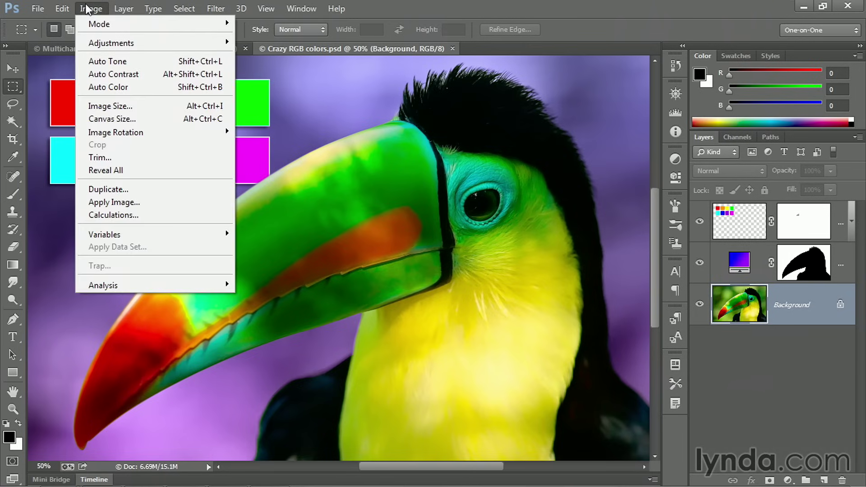
Step: Duplicate the toucan image as 'Standard CMYK' and view the copy at 50%
left_click(108, 189)
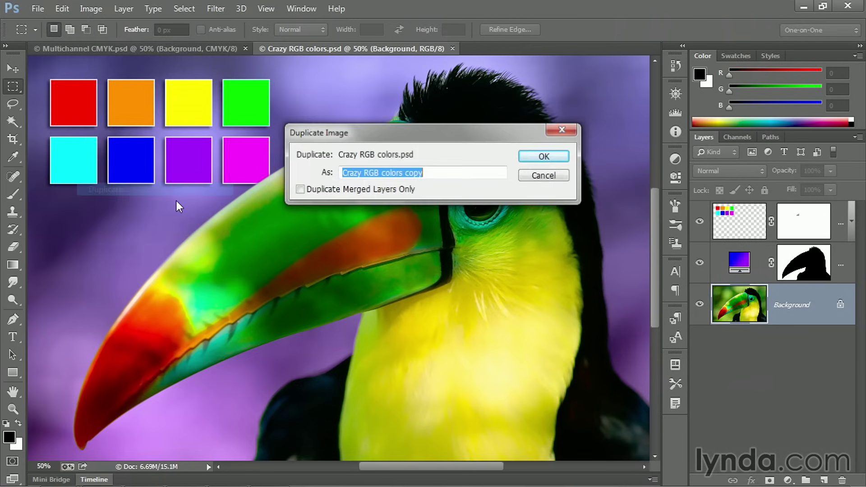
type("Stand")
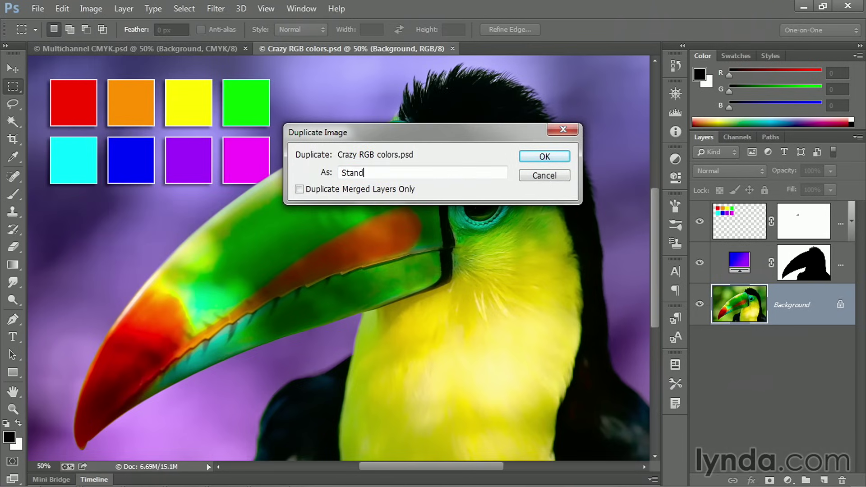
type("ard CMYK")
left_click(525, 159)
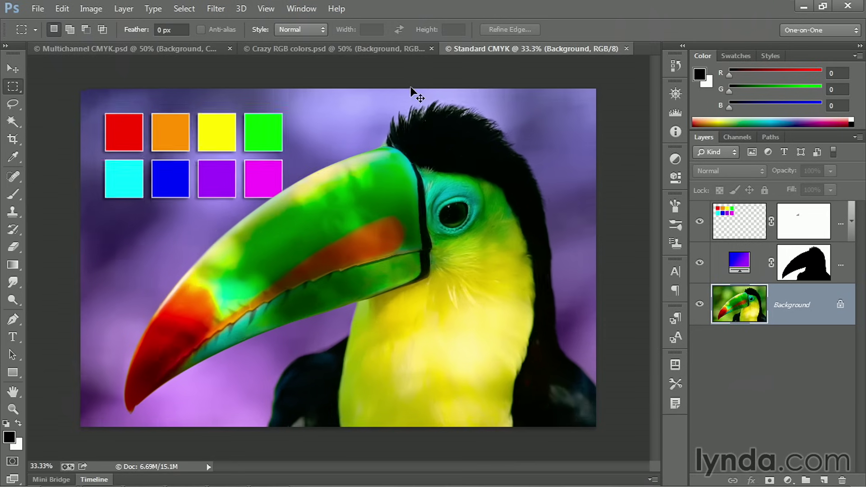
key("ctrl+plus")
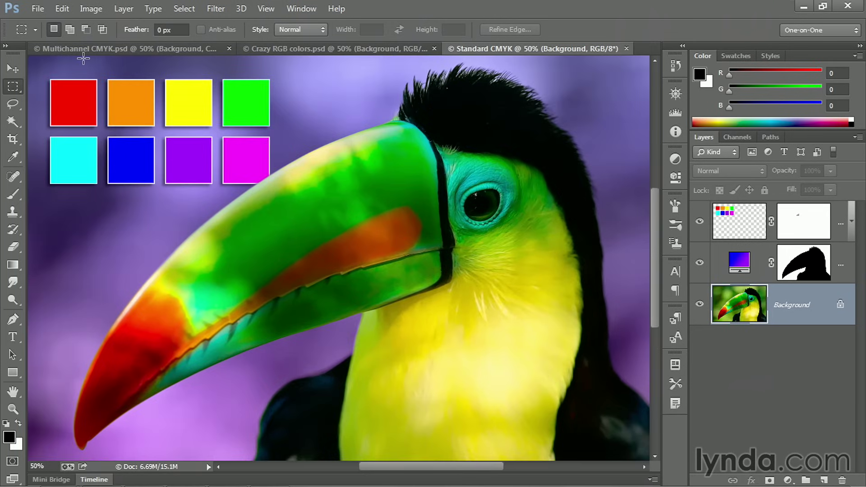
left_click(62, 9)
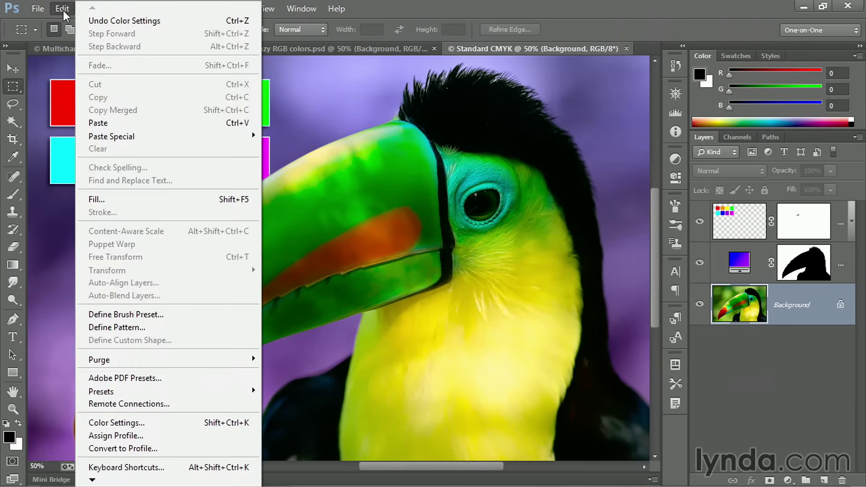
left_click(187, 427)
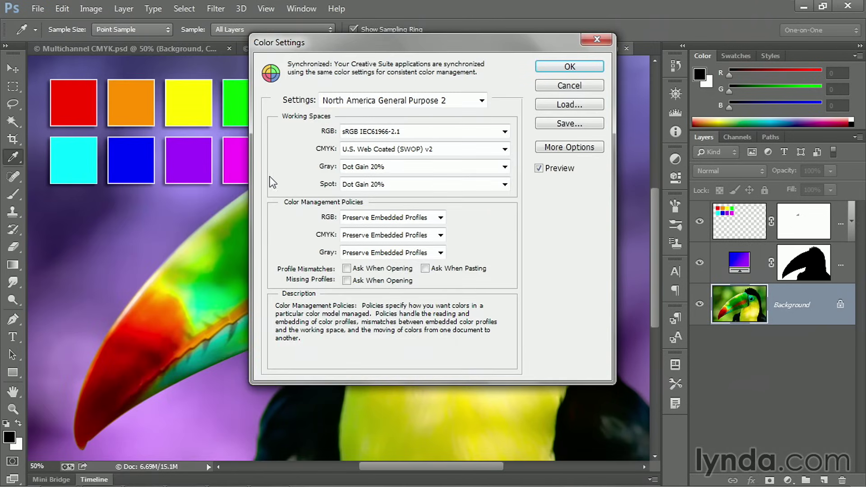
Step: Choose the North America Prepress 2 preset and untick the three profile mismatch and missing-profile prompts
left_click(334, 102)
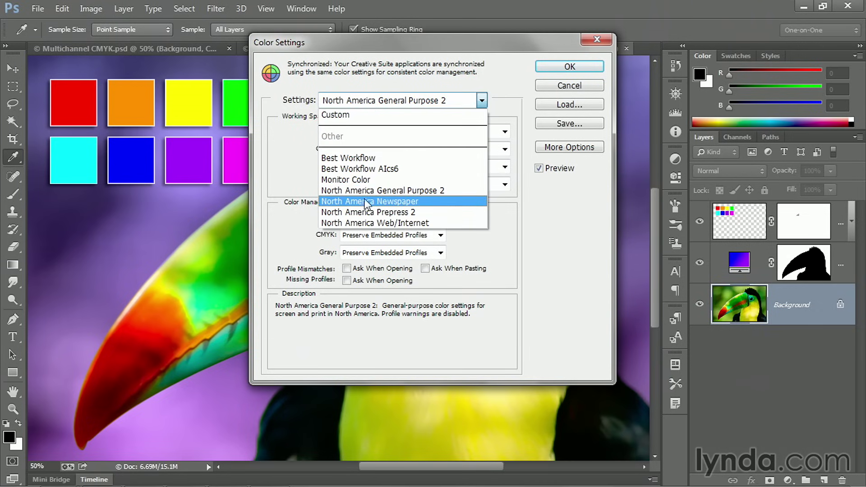
left_click(421, 211)
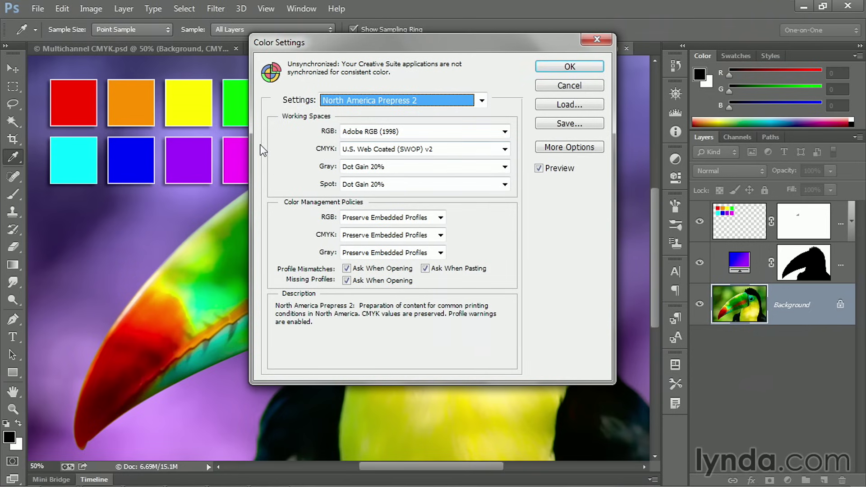
left_click(346, 280)
left_click(346, 269)
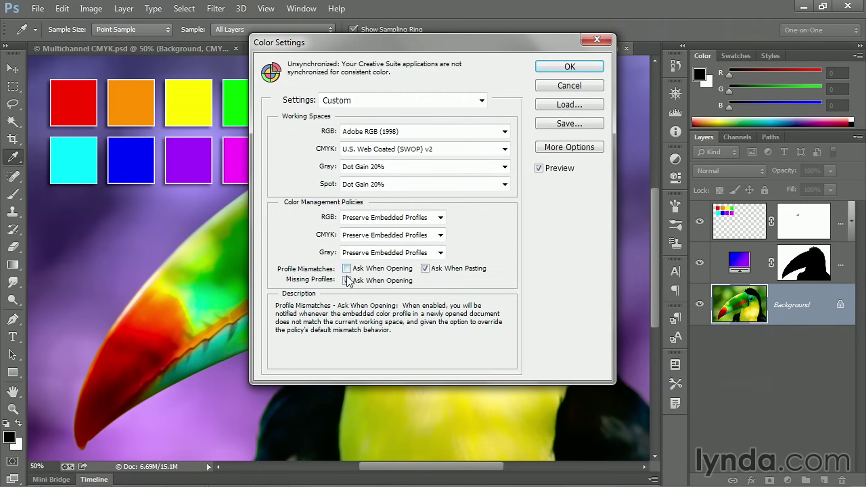
left_click(426, 268)
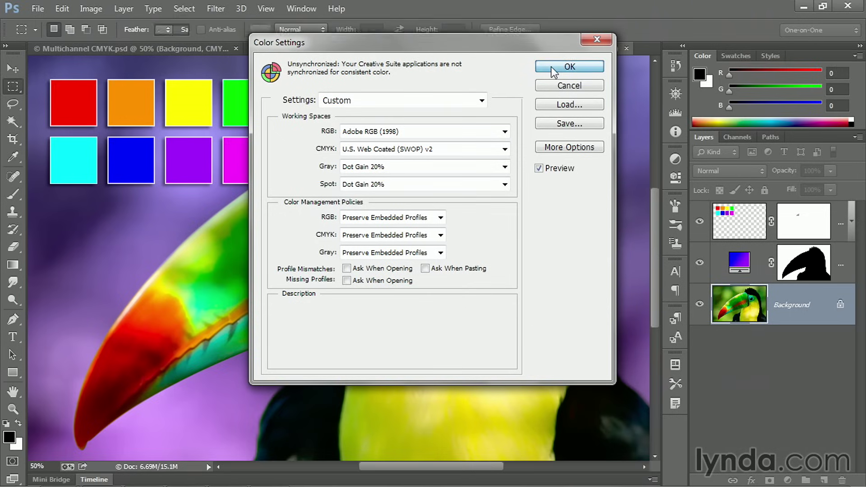
Step: Apply the colour settings, then convert Standard CMYK to CMYK unflattened with U.S. Web Coated (SWOP) v2
left_click(552, 66)
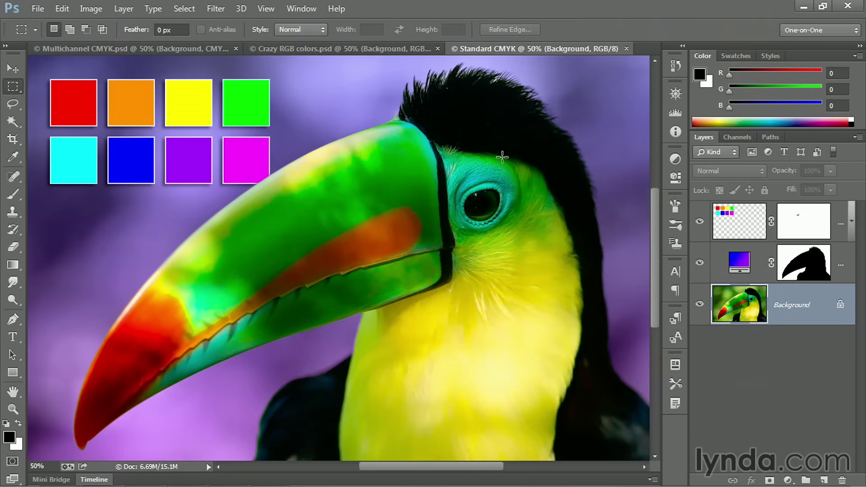
left_click(91, 9)
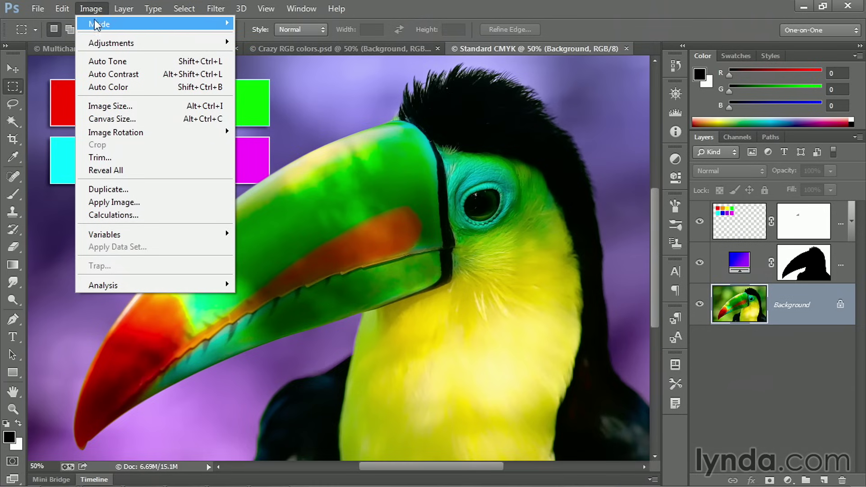
mouse_move(143, 25)
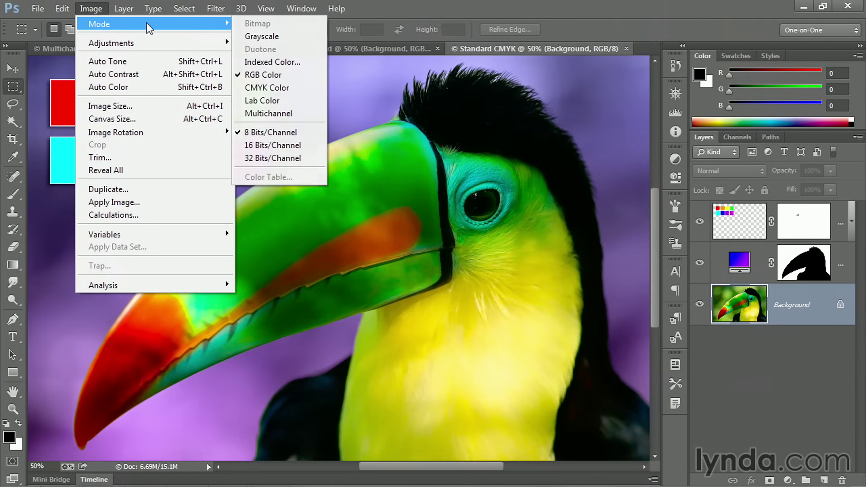
left_click(307, 94)
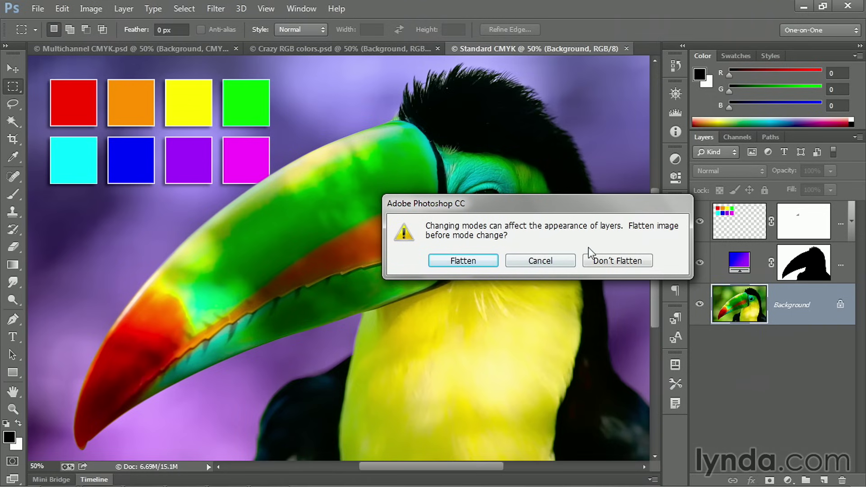
left_click_drag(524, 210, 179, 244)
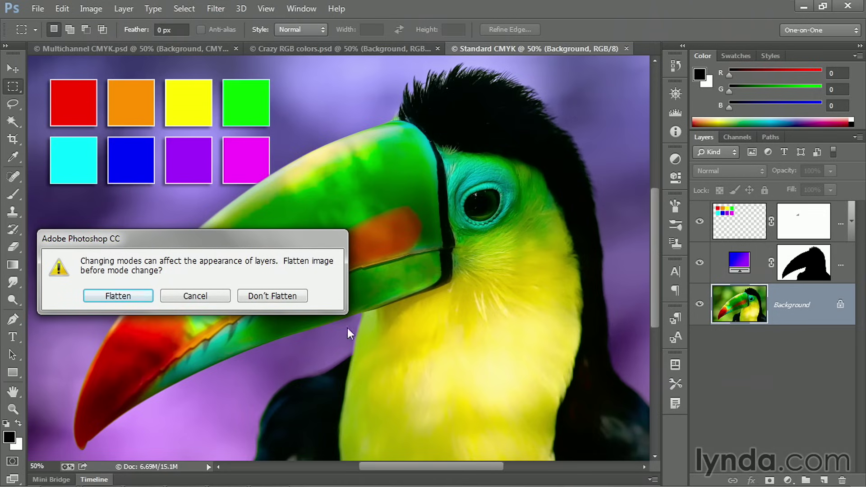
left_click(297, 305)
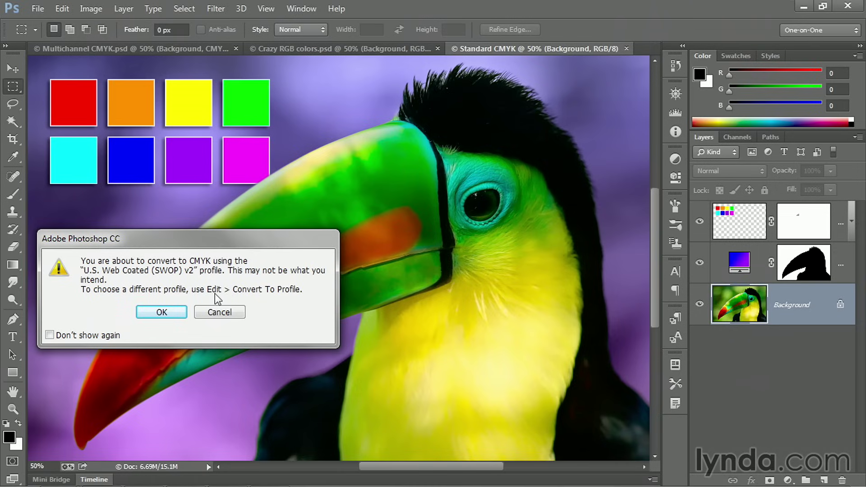
left_click(182, 318)
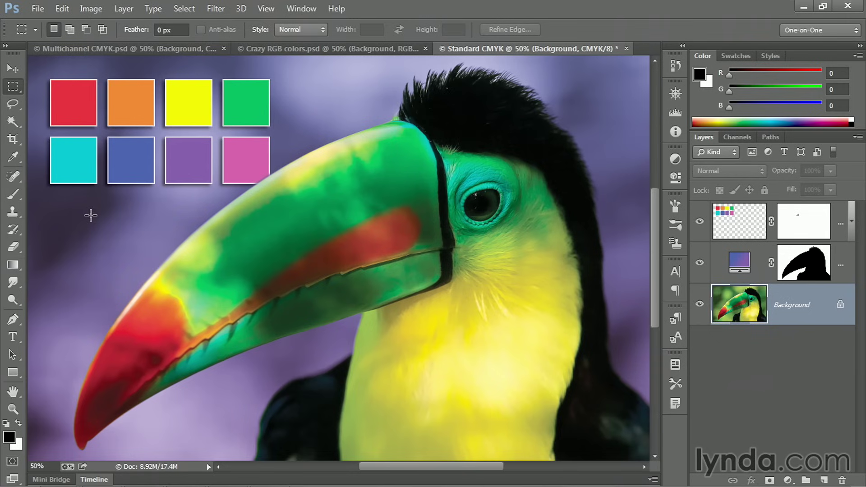
Step: Undo to compare RGB against CMYK, then return to Crazy RGB colors with the Eyedropper
key("ctrl+z")
left_click(294, 48)
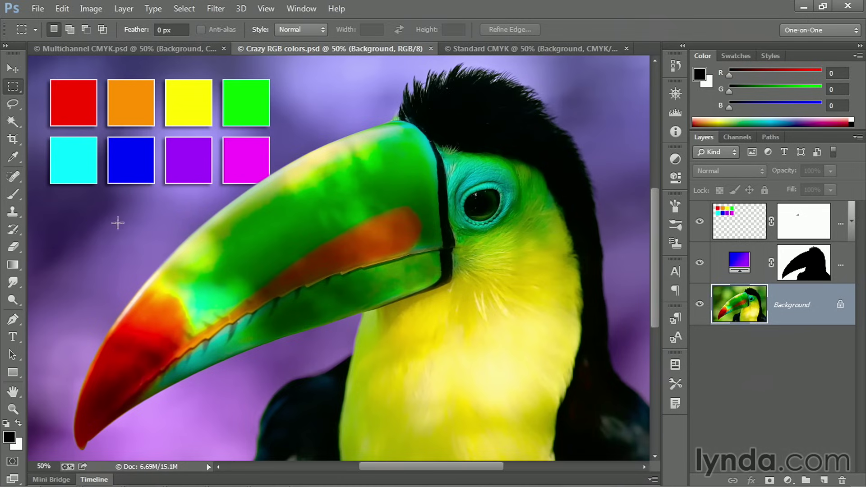
left_click(13, 157)
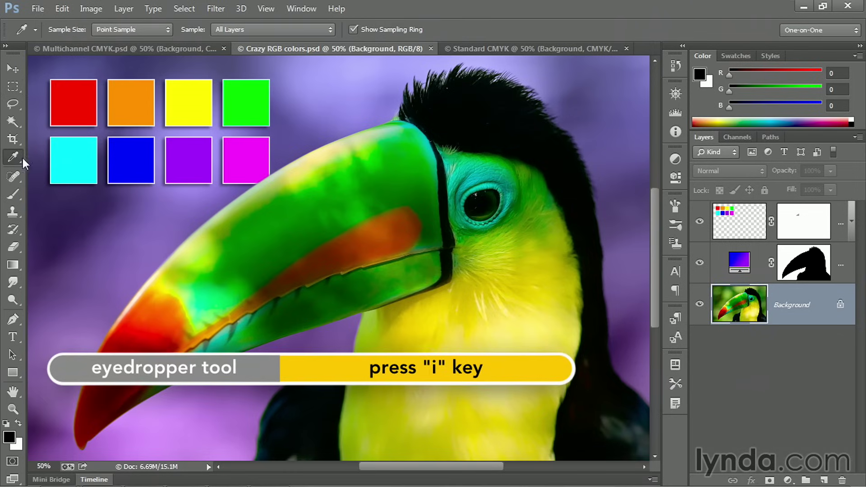
Step: Show RGB sliders and sample the magenta, purple, blue and cyan swatches, ending on cyan R0 G255 B255
left_click(856, 55)
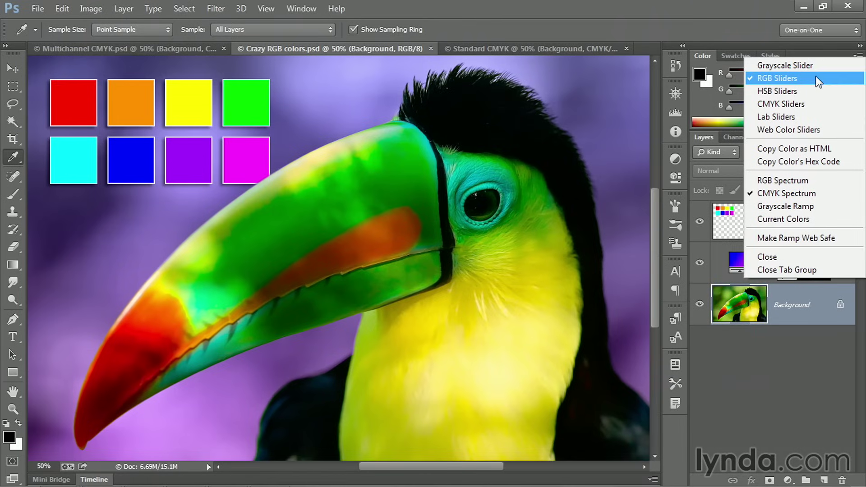
left_click(816, 78)
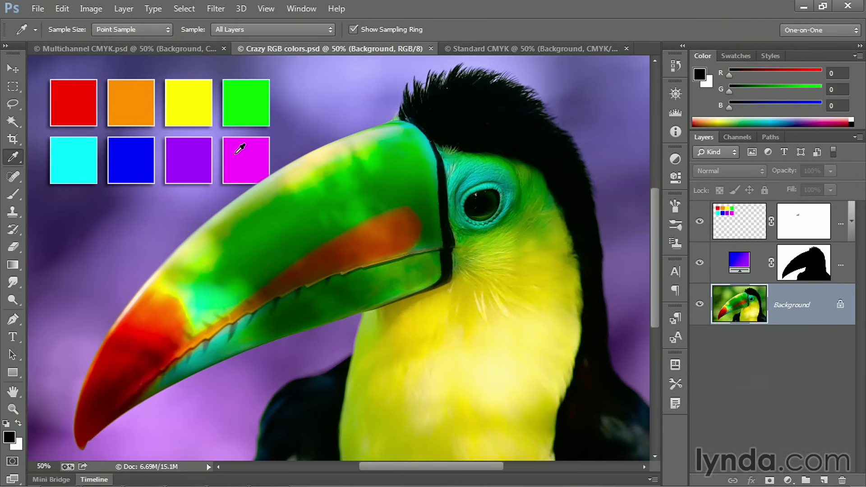
left_click(249, 157)
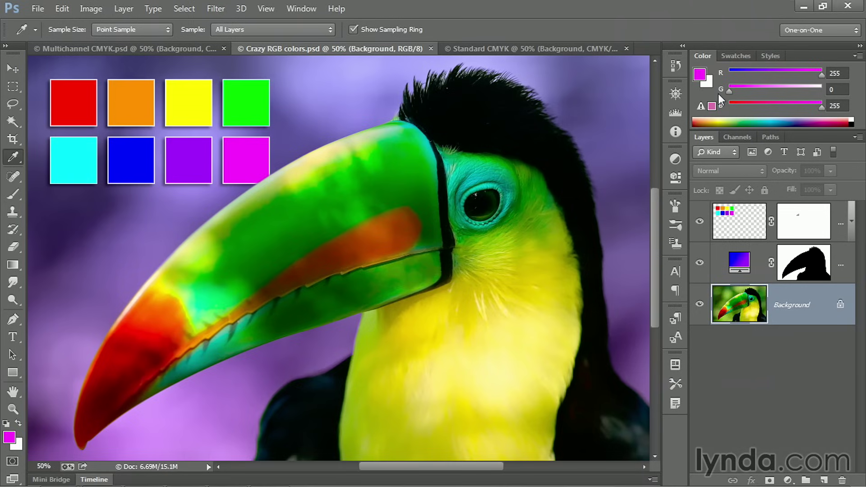
left_click(195, 157)
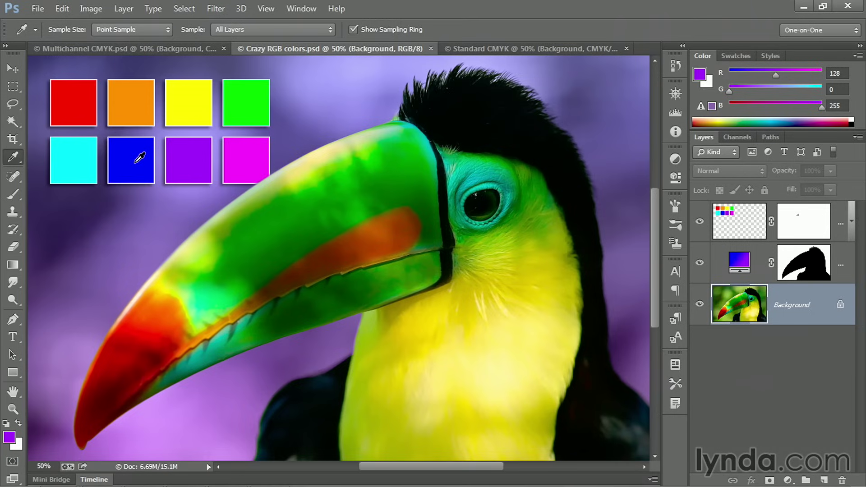
left_click(140, 158)
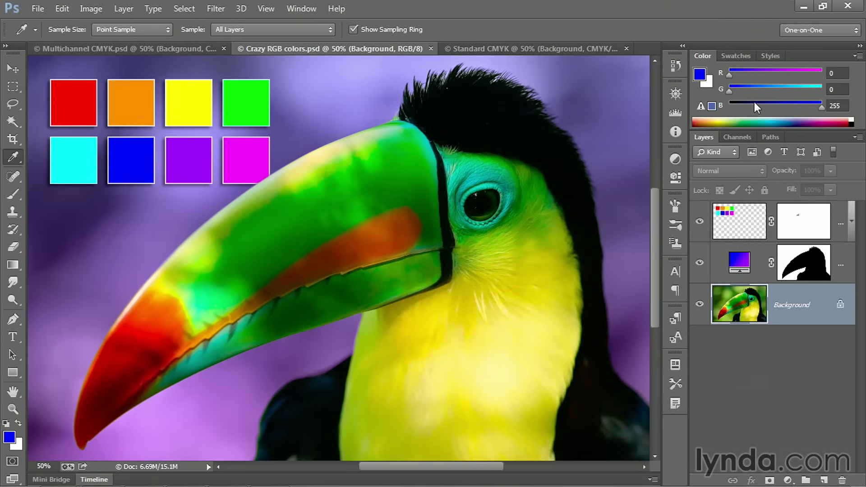
left_click(75, 160)
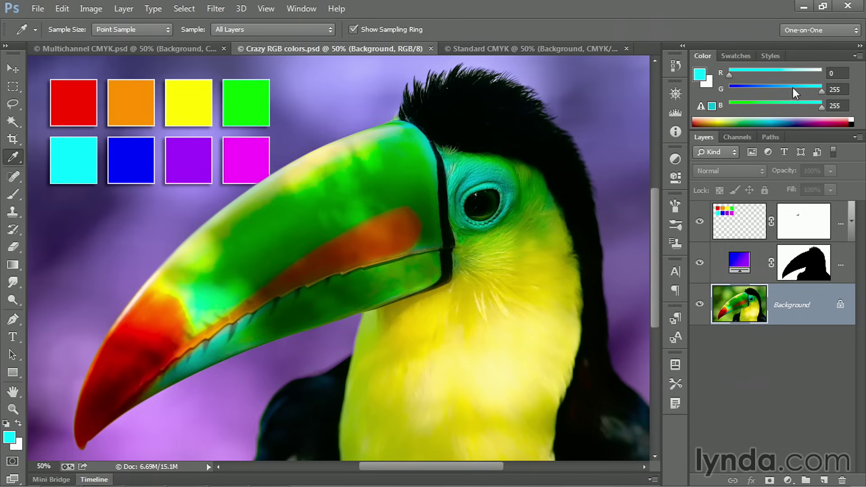
left_click(494, 50)
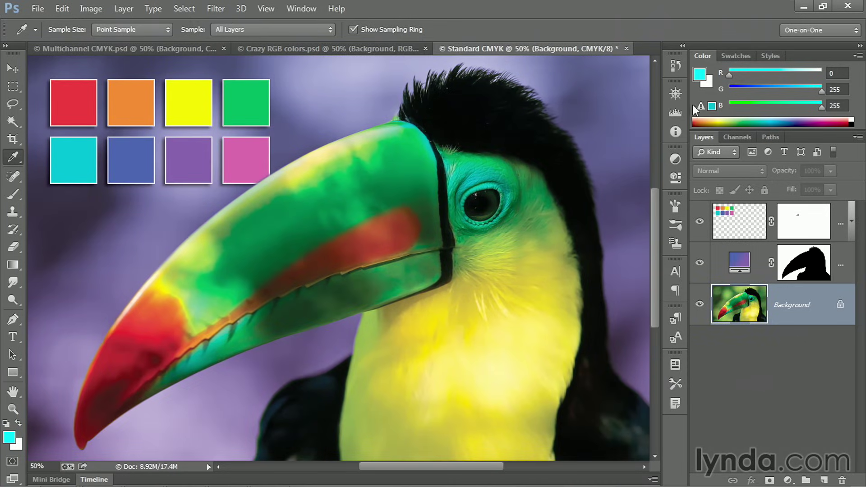
Step: Show CMYK sliders and sample the pink, purple, blue and cyan swatches, cyan reading C87 M0 Y20 K0
left_click(857, 56)
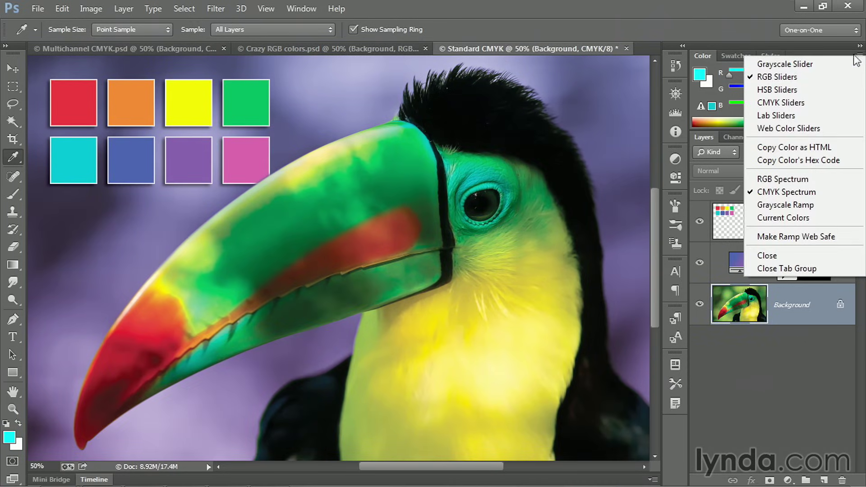
left_click(816, 101)
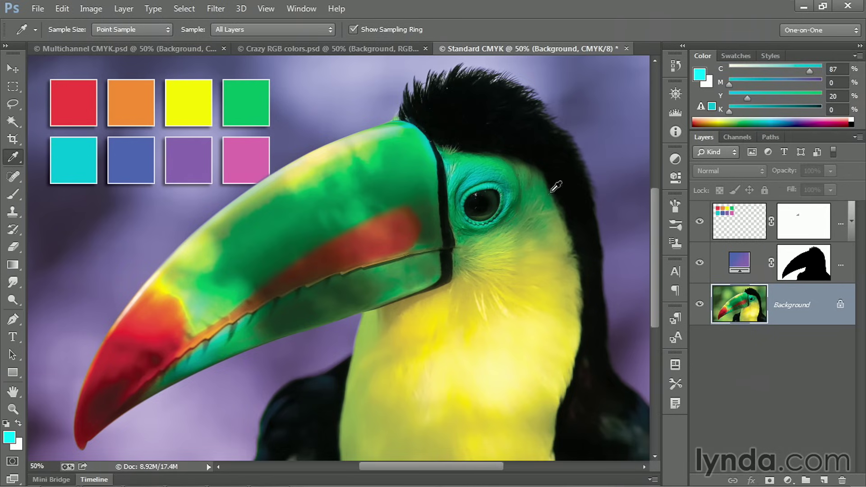
left_click(251, 162)
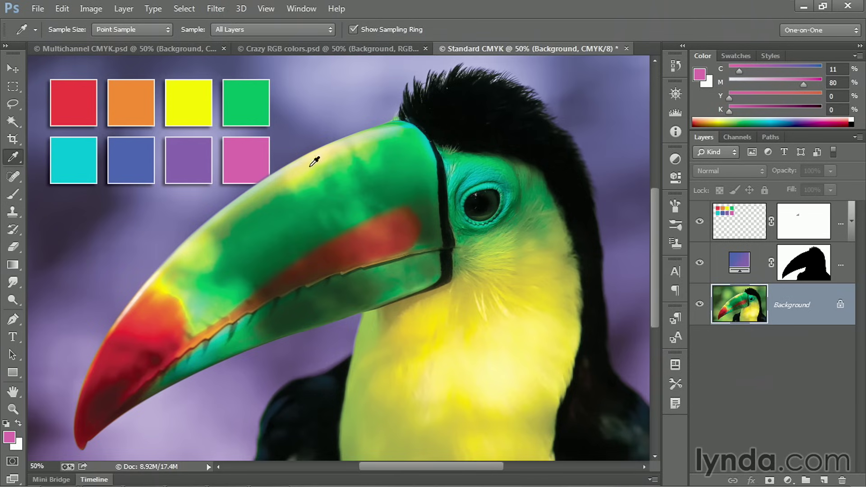
left_click(188, 161)
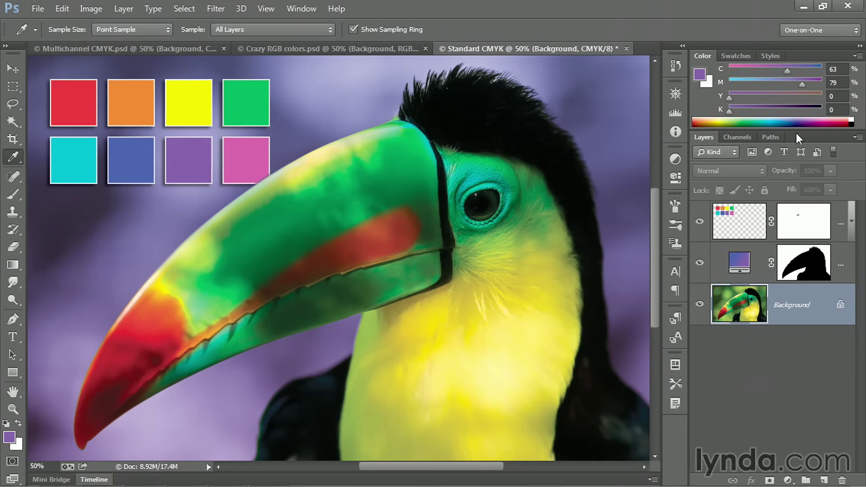
left_click(133, 154)
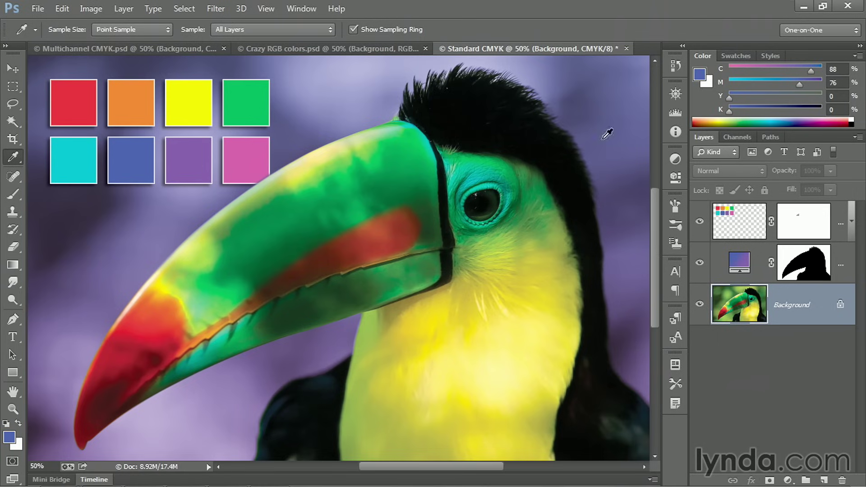
left_click(79, 156)
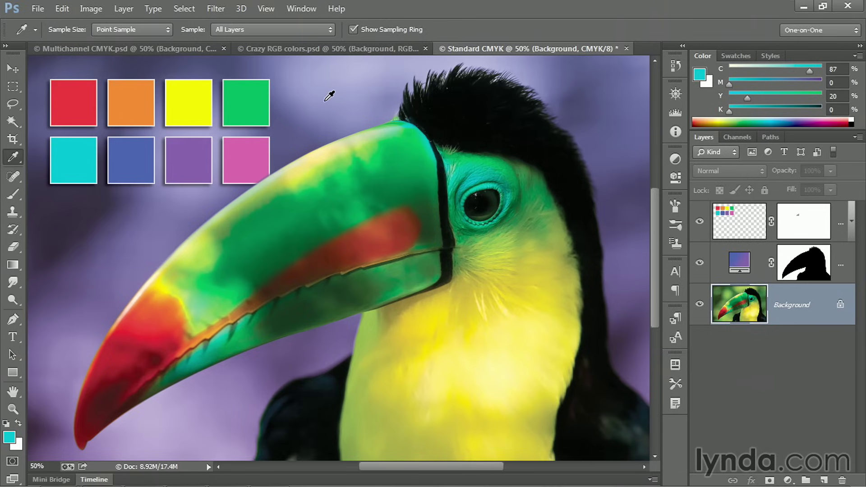
key("ctrl+Tab")
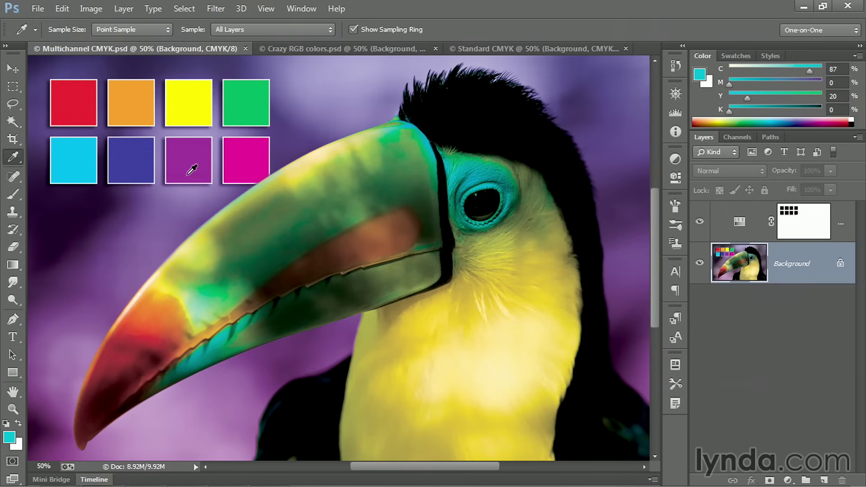
Step: Sample the magenta, purple, blue and cyan Multichannel CMYK swatches, confirming magenta M100 and cyan C100
left_click(248, 157)
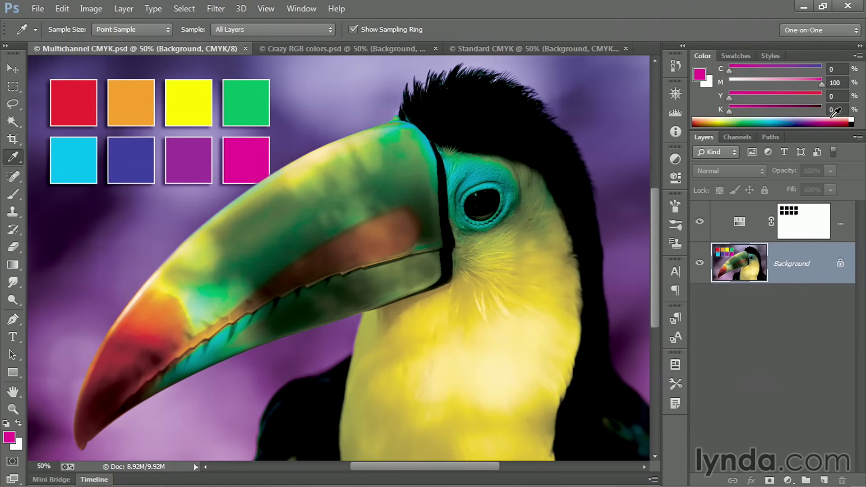
left_click(194, 156)
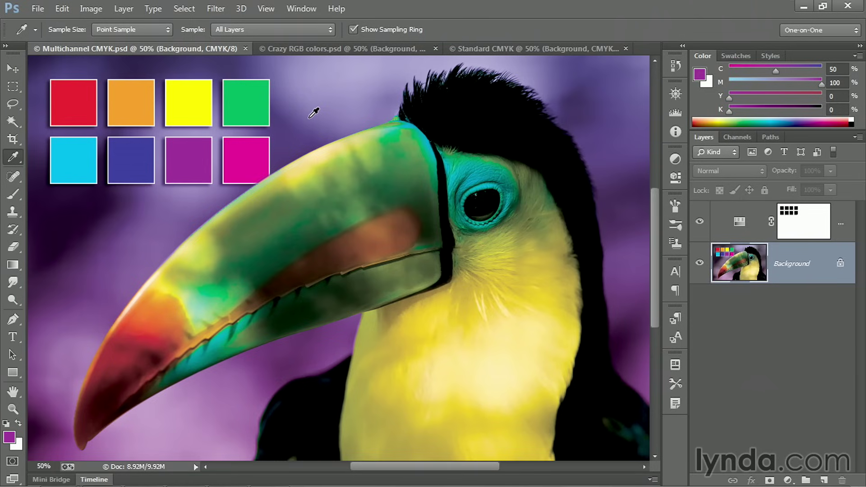
left_click(128, 164)
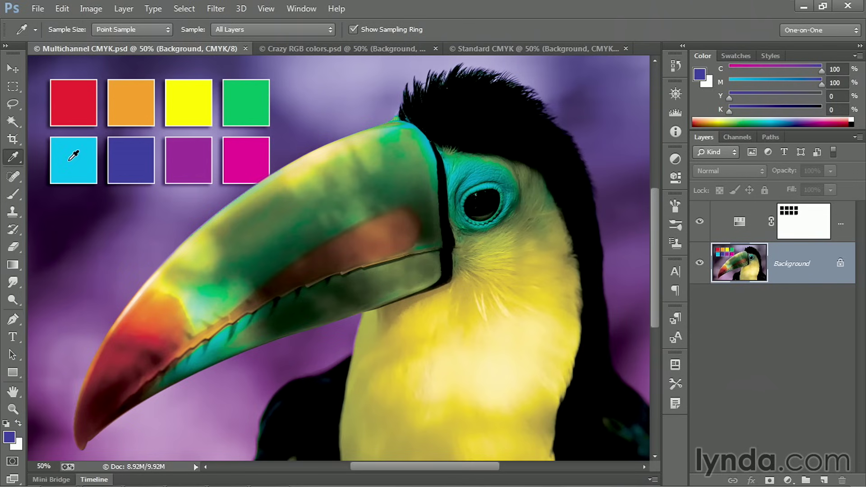
left_click(84, 171)
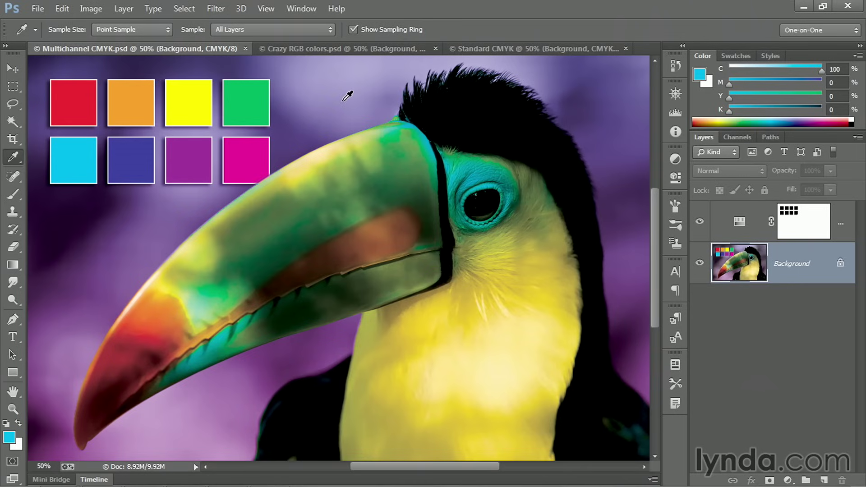
key("ctrl+Tab")
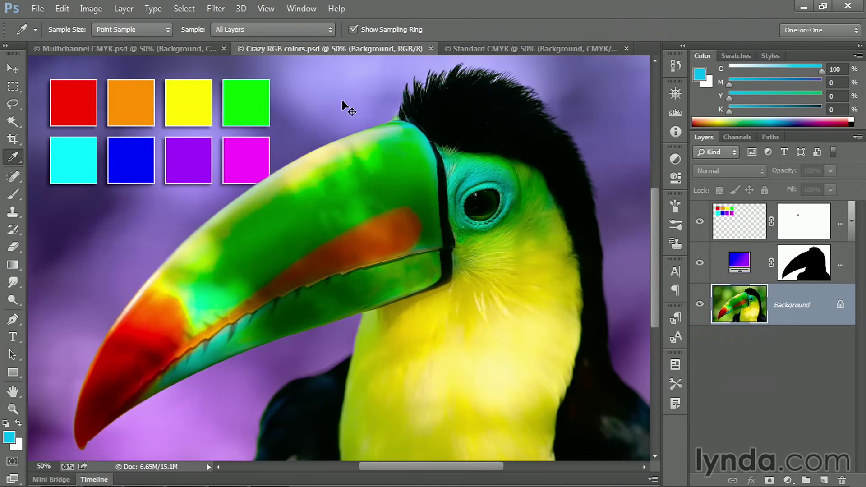
Step: Cycle through the Multichannel CMYK, Standard CMYK and Crazy RGB colors tabs, ending on Crazy RGB colors
key("ctrl+shift+Tab")
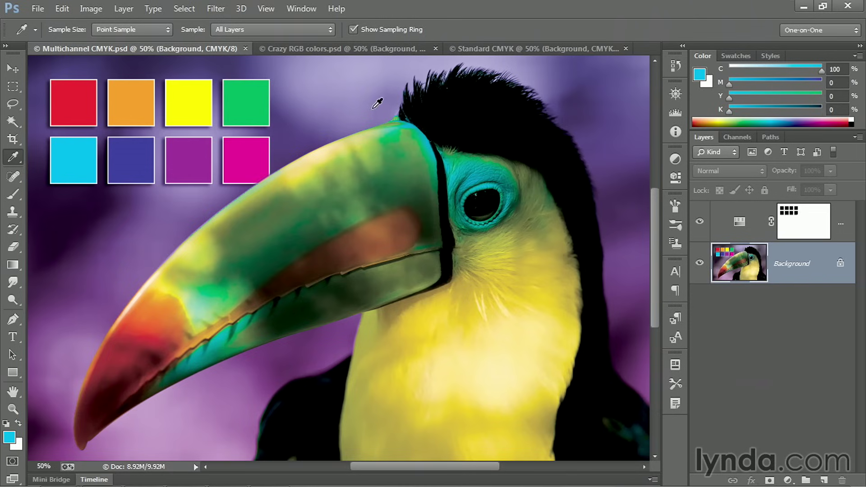
left_click(311, 51)
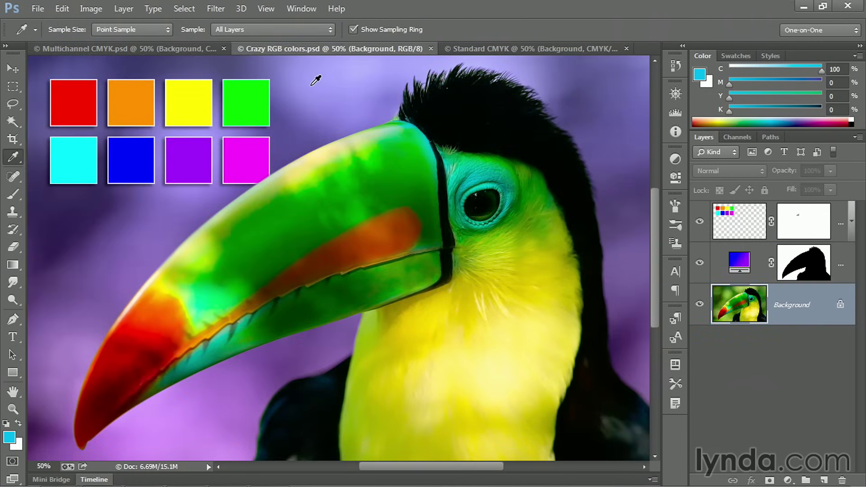
left_click(475, 48)
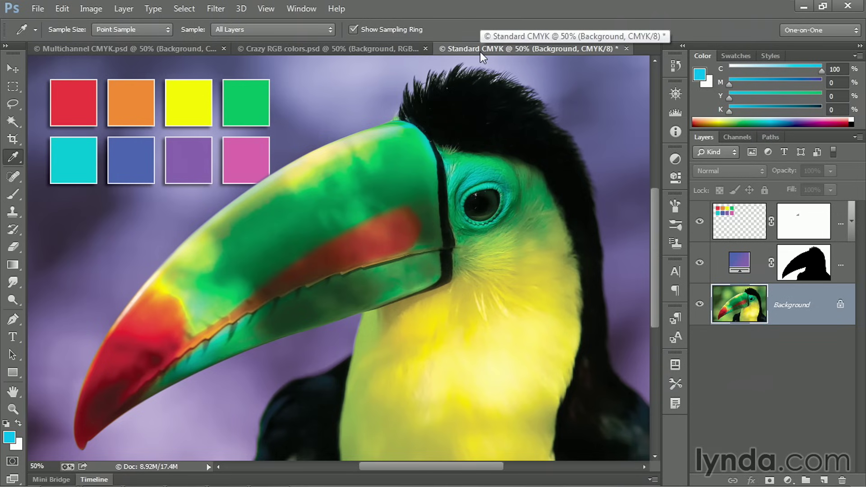
left_click(368, 53)
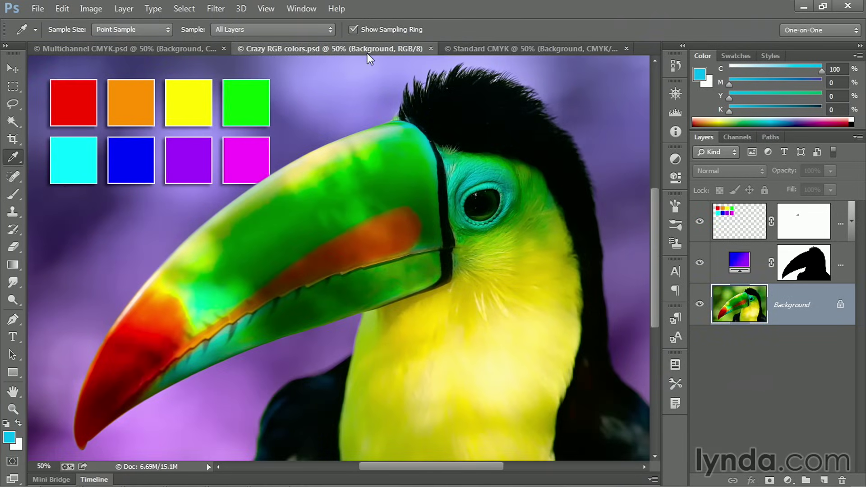
left_click(90, 10)
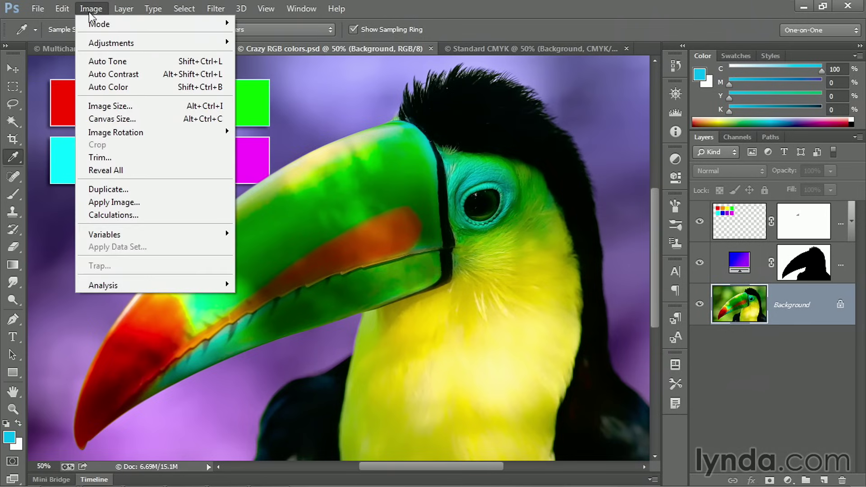
left_click(143, 194)
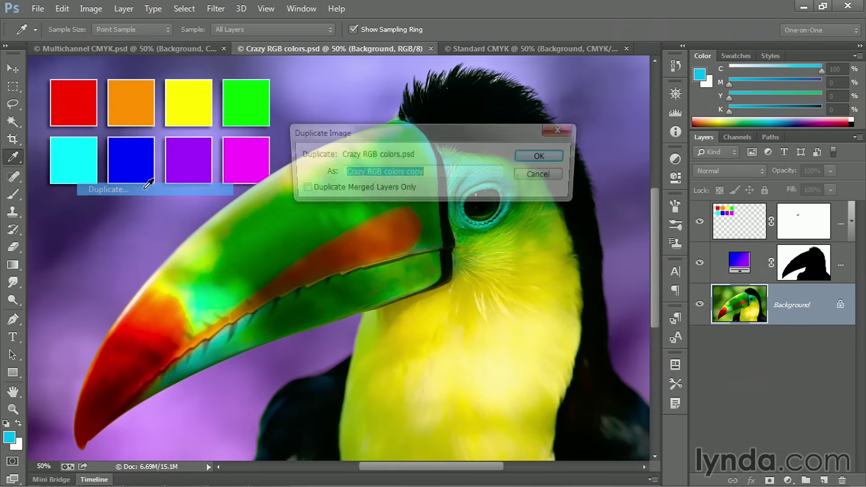
type("Mu")
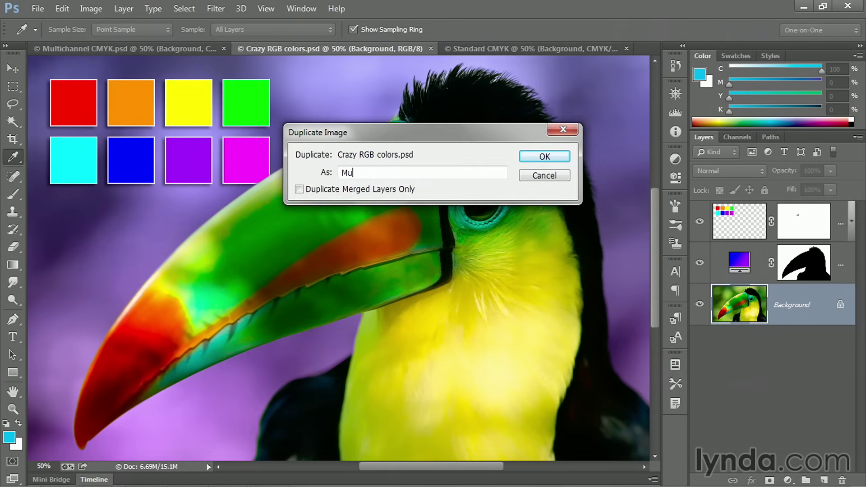
type("tichannel approach")
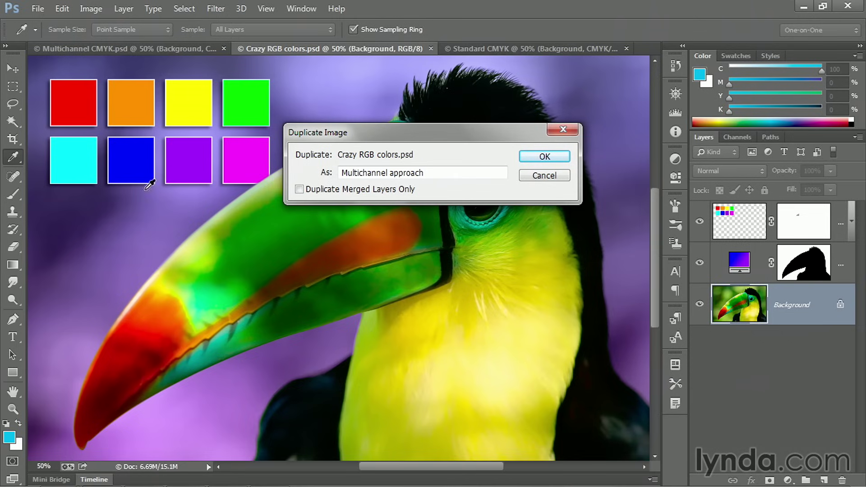
left_click(546, 157)
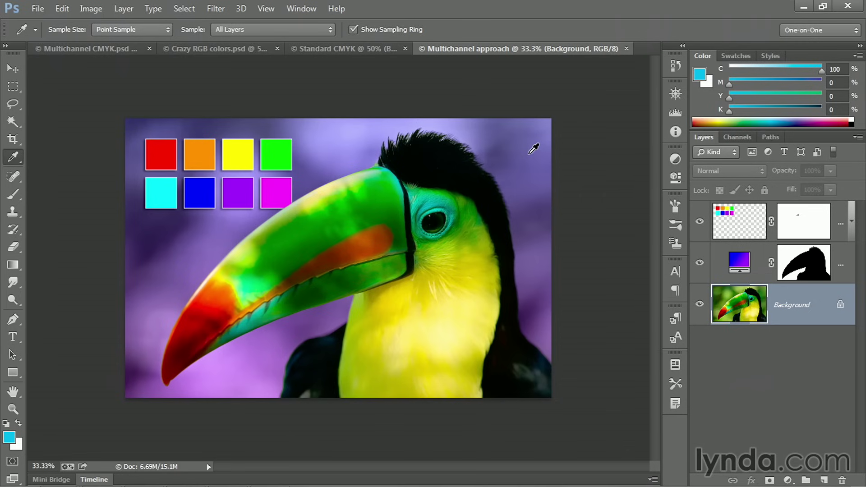
key("ctrl+plus")
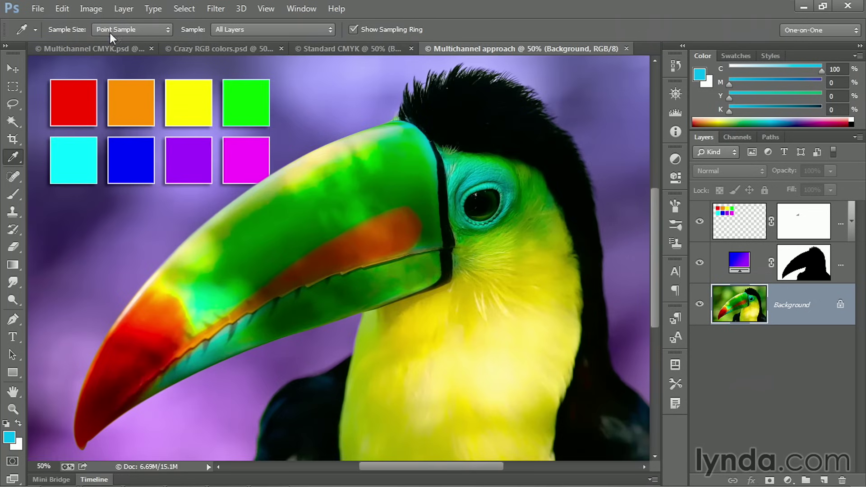
left_click(92, 8)
mouse_move(131, 24)
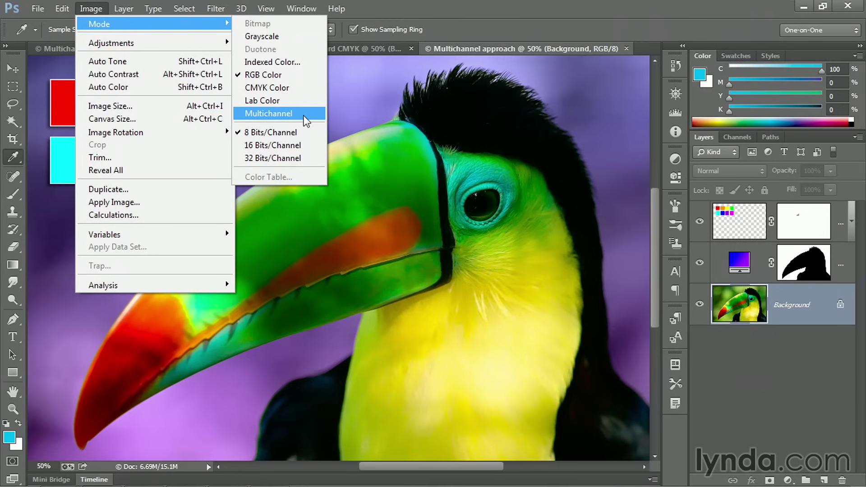
left_click(771, 353)
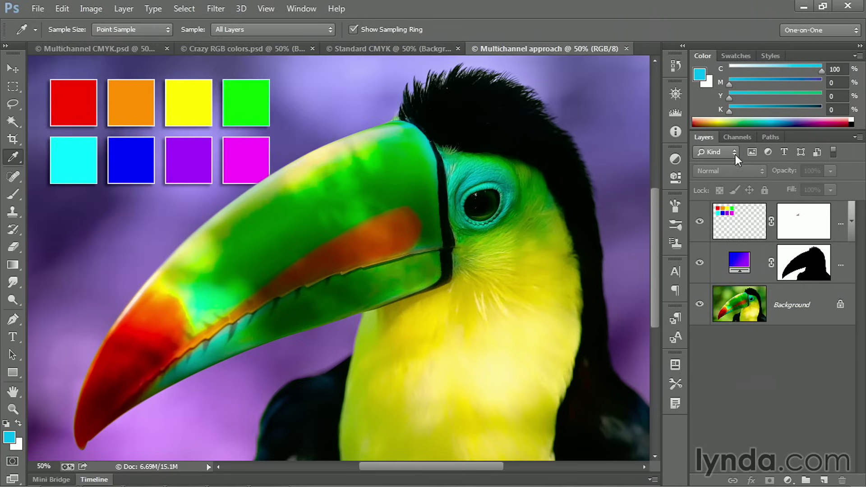
Step: Trash the mask channel, then convert the image to Multichannel, flattening its layers
left_click(737, 137)
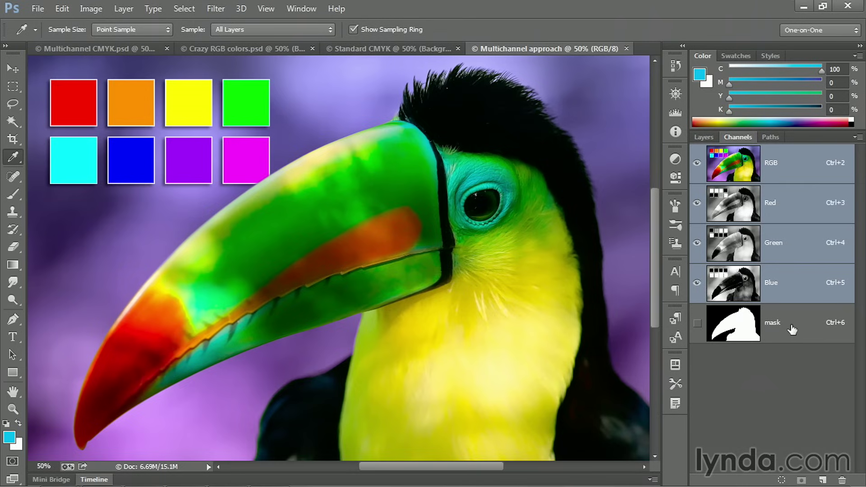
left_click_drag(793, 330, 841, 479)
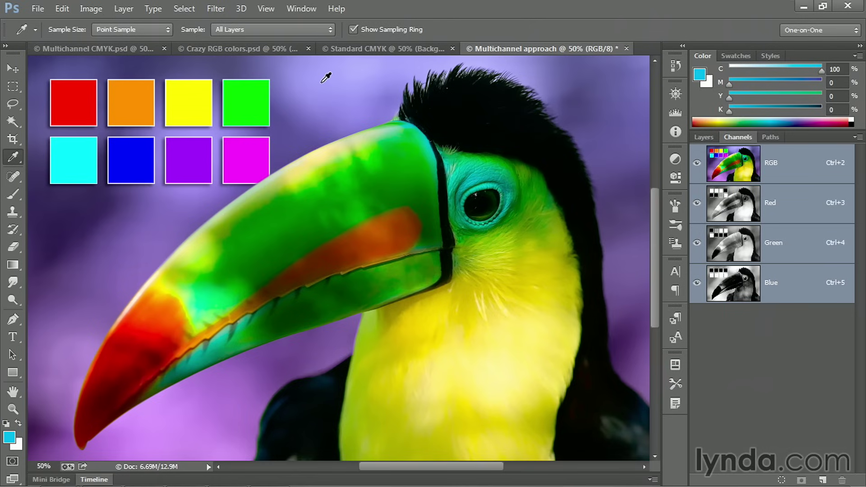
left_click(91, 8)
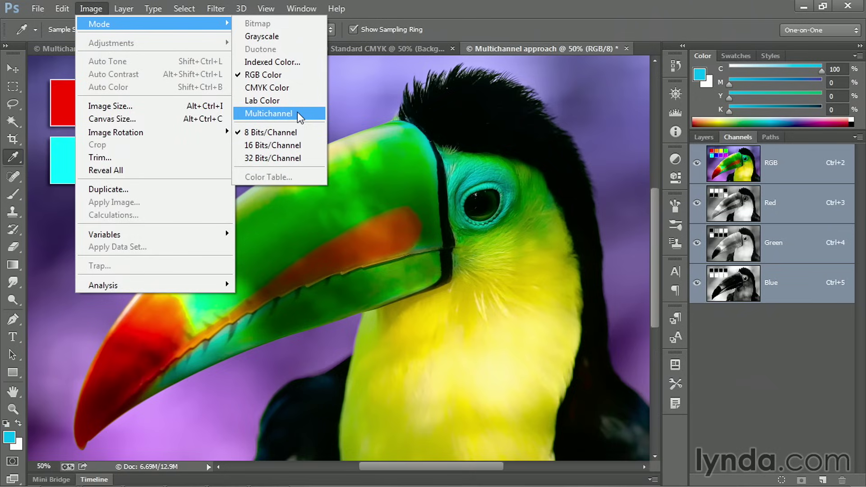
left_click(297, 113)
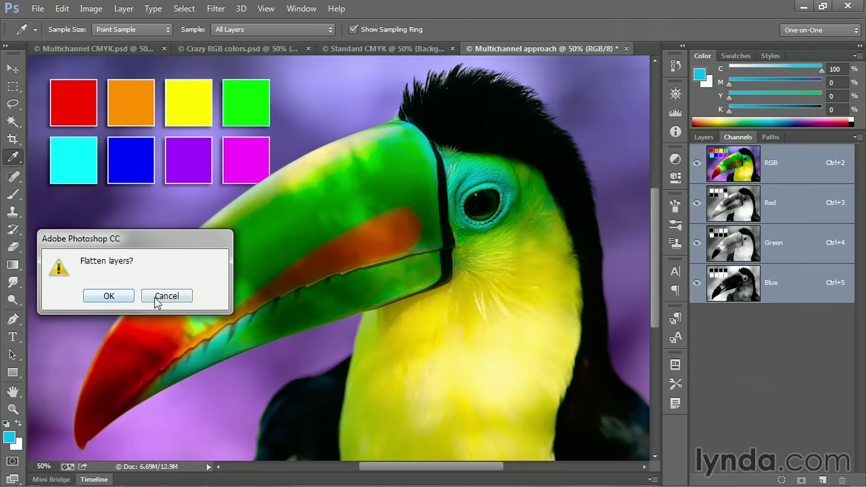
left_click(96, 297)
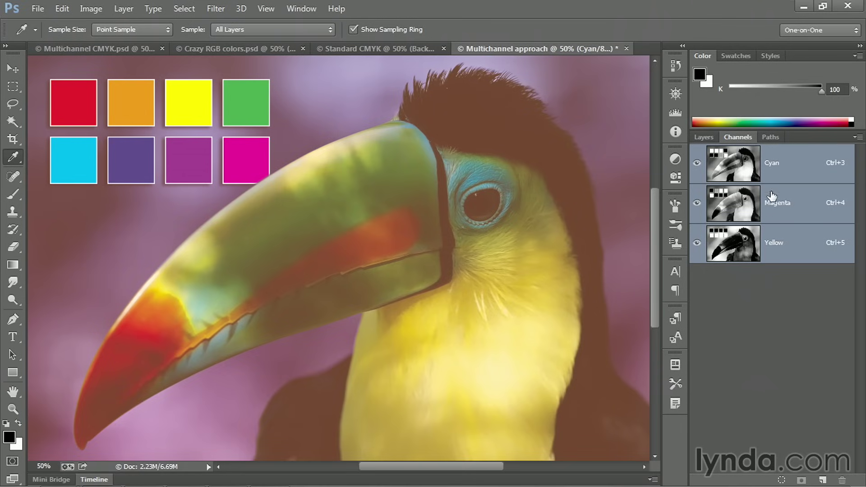
Step: View the Cyan, Magenta and Yellow channels individually twice, then add a new Alpha 1 channel
left_click(785, 169)
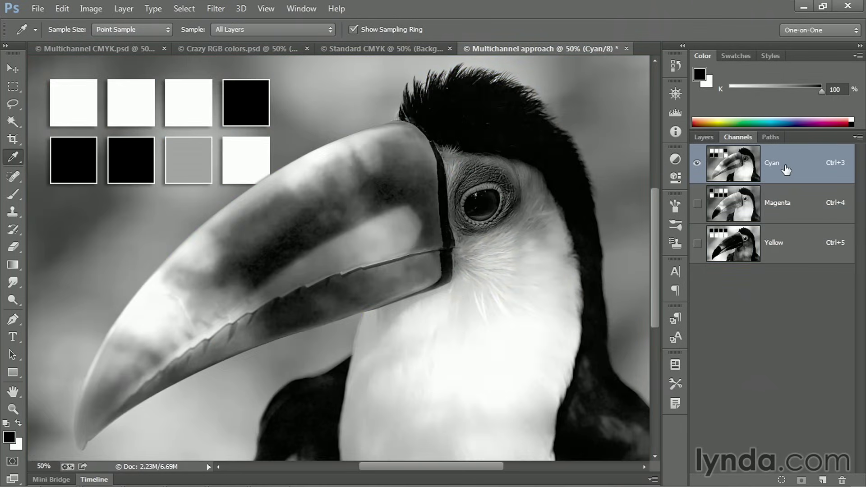
left_click(797, 203)
left_click(797, 244)
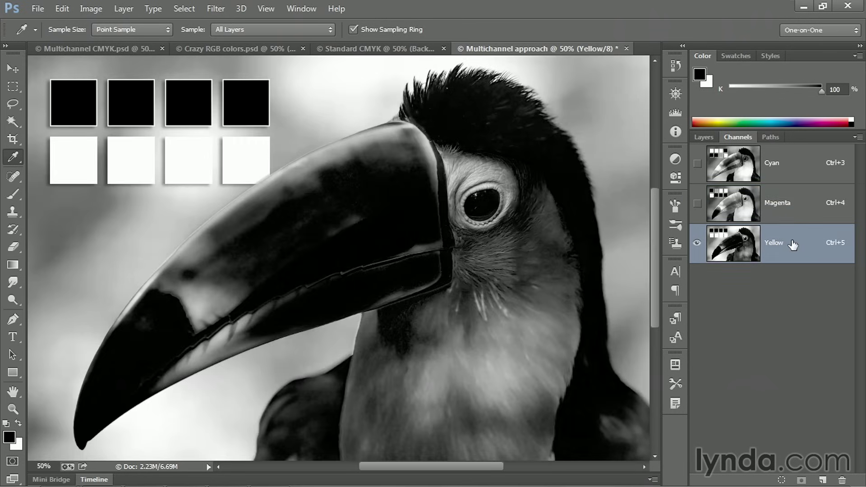
left_click(797, 165)
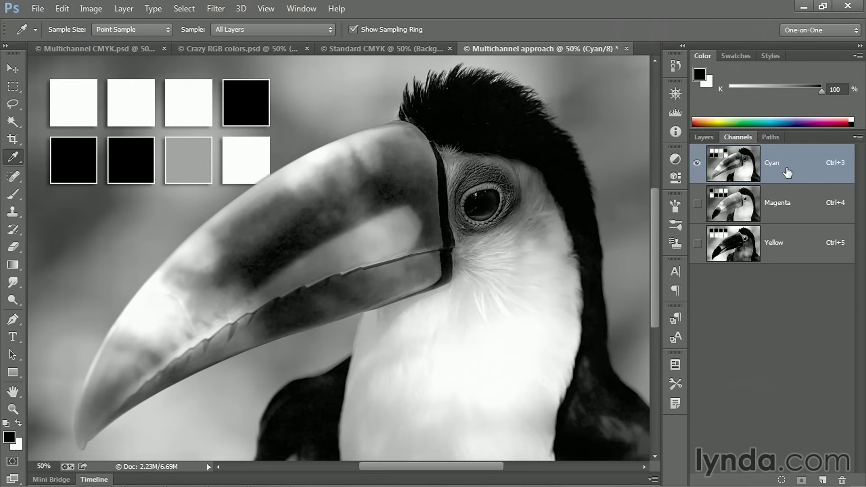
left_click(795, 203)
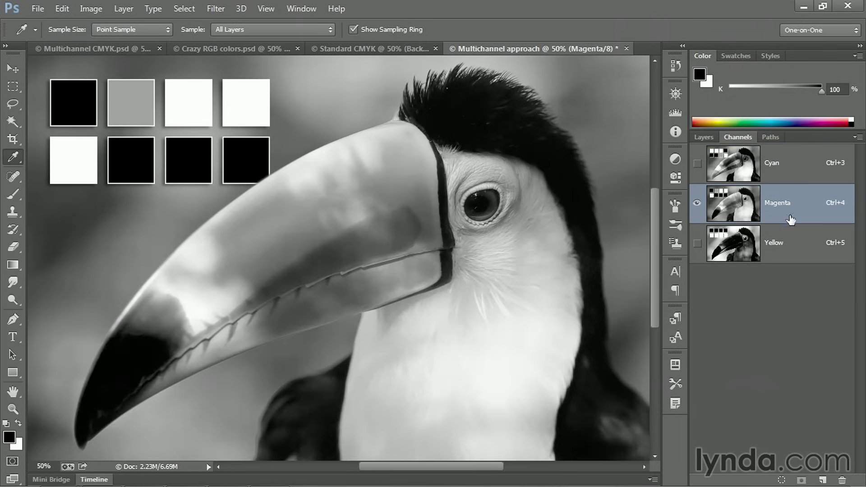
left_click(807, 251)
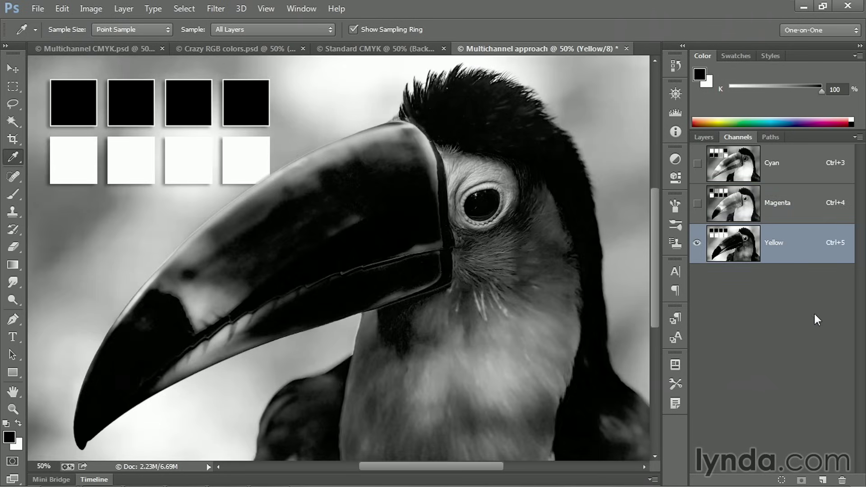
left_click(822, 481)
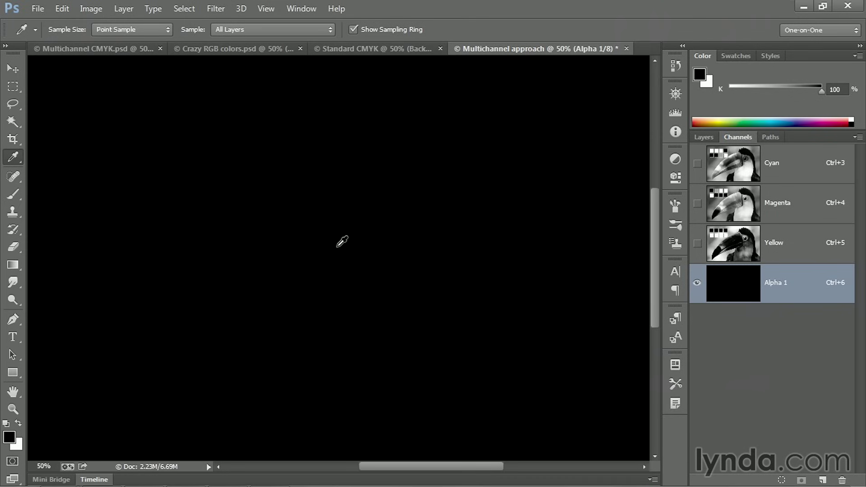
Step: Reset the default colours with D and fill the Alpha 1 channel with white
key("d")
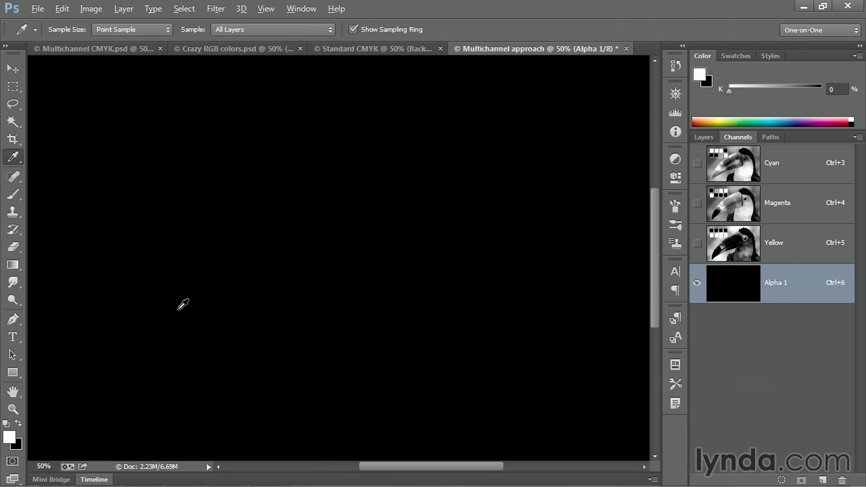
key("alt+BackSpace")
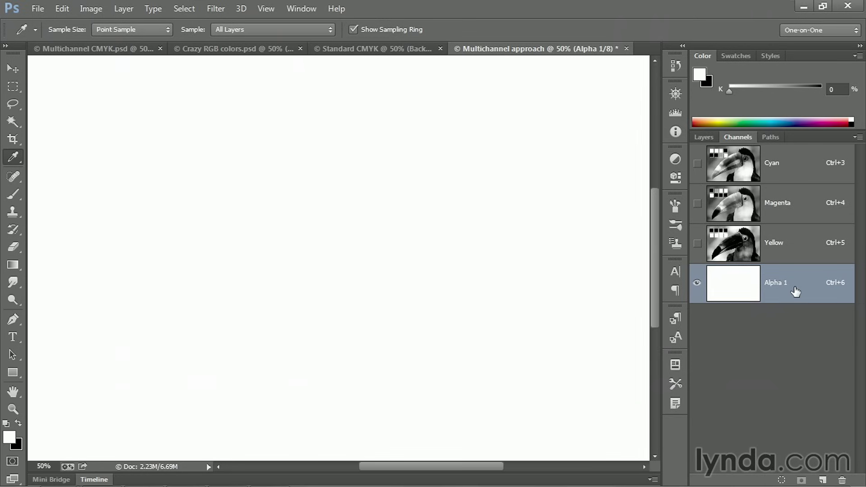
left_click(88, 8)
mouse_move(142, 23)
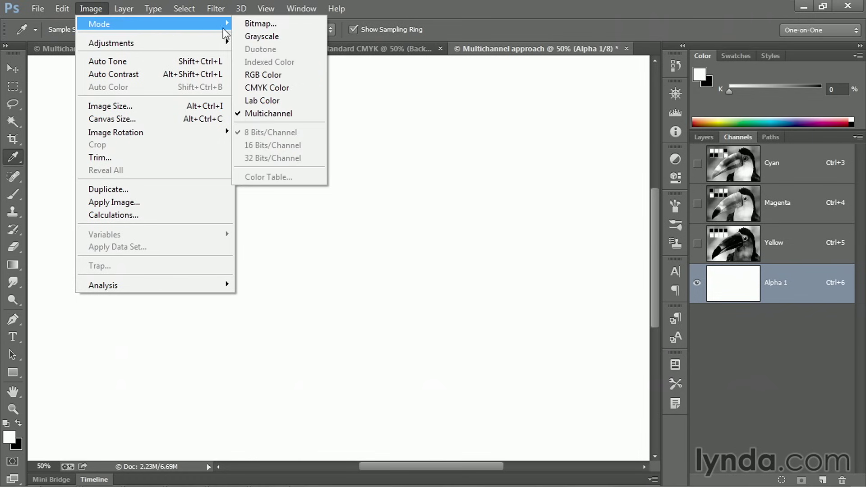
Step: Convert the image to CMYK Color mode, accepting the profile conversion warning
left_click(302, 88)
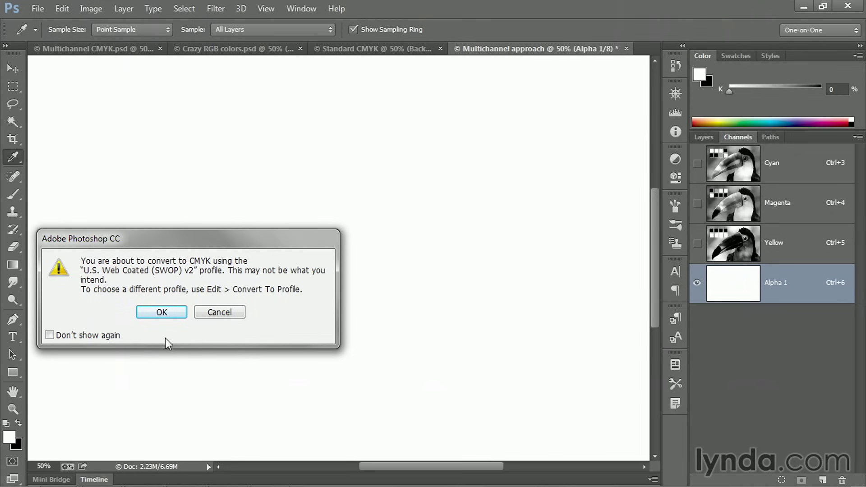
left_click(179, 313)
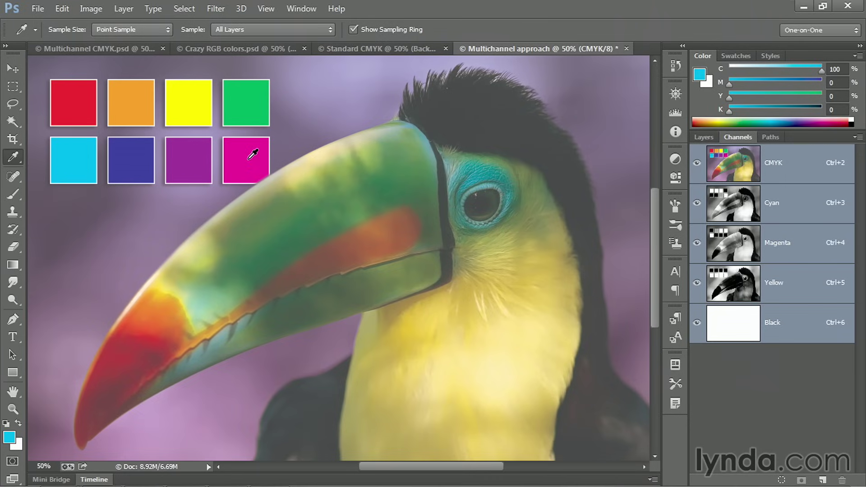
Step: Sample the magenta, cyan, yellow and red swatches, with red reading M100 Y100
left_click(248, 159)
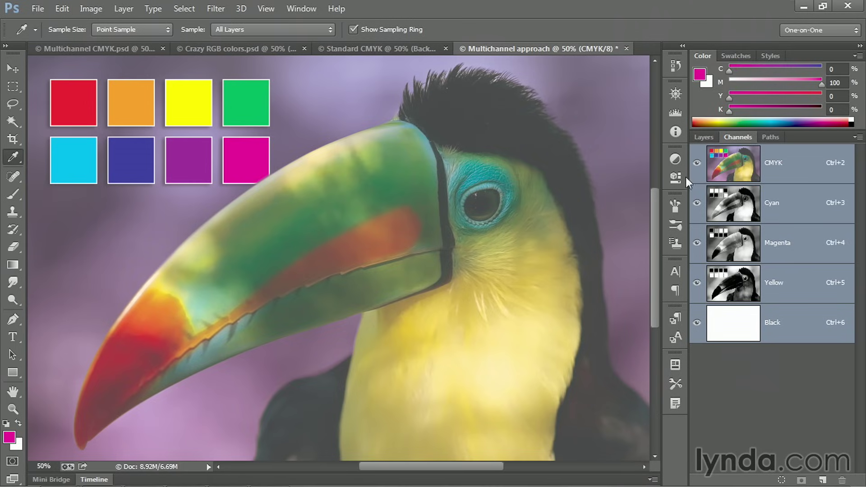
left_click(74, 161)
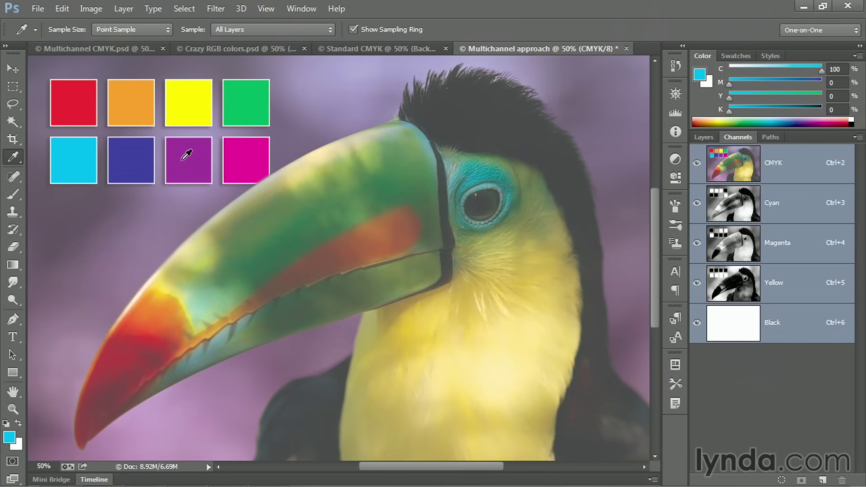
left_click(181, 107)
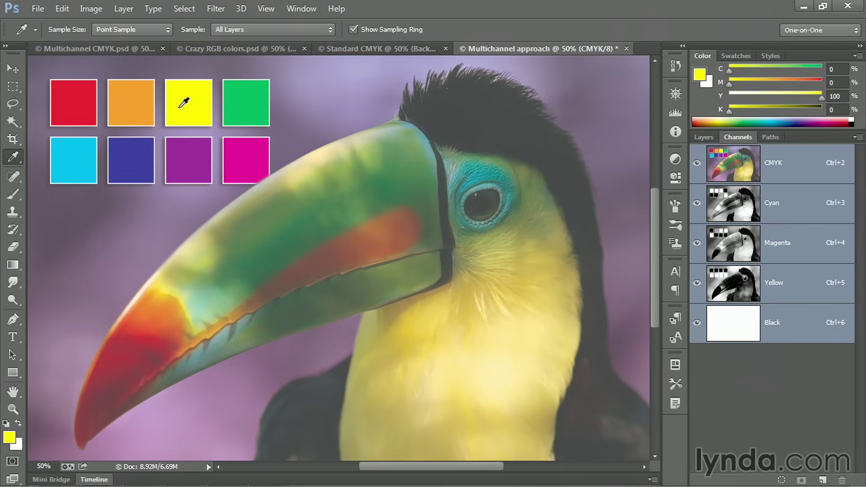
left_click(64, 107)
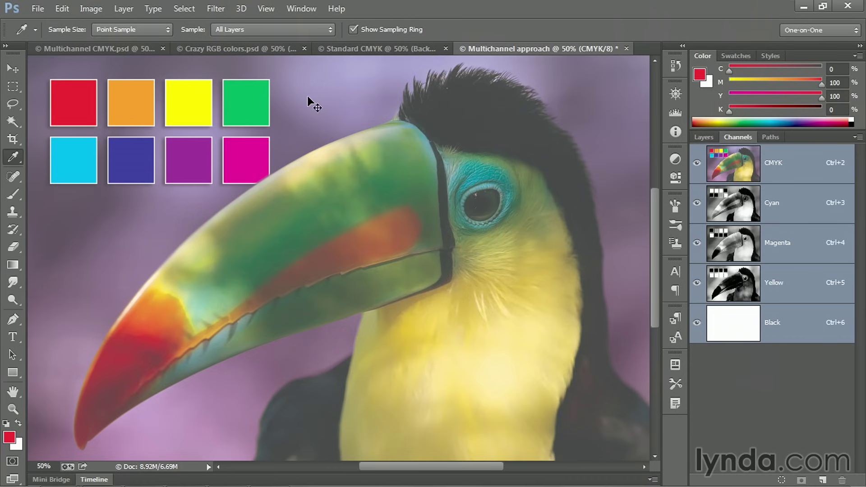
key("ctrl+Tab")
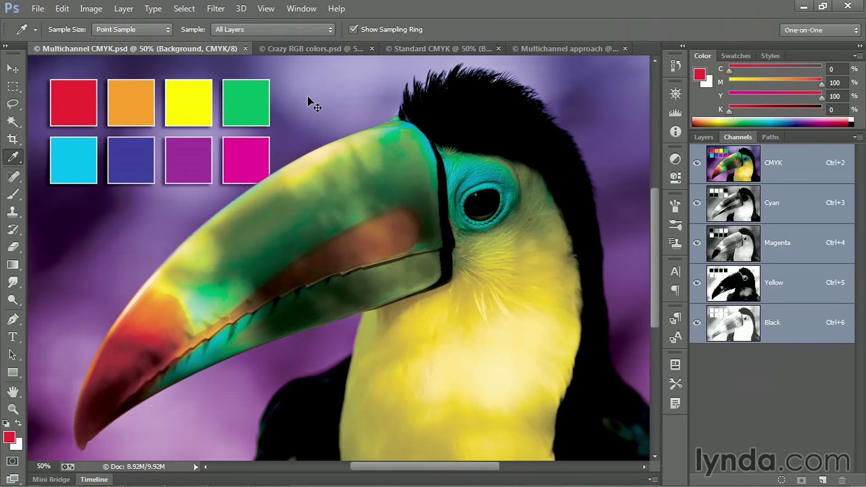
Step: In the Standard CMYK document, select all of the Black channel and Copy Merged
left_click(426, 51)
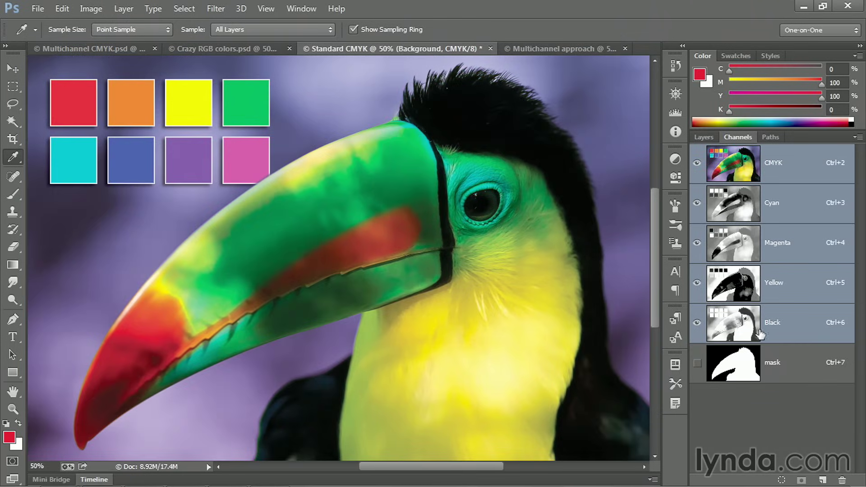
left_click(788, 332)
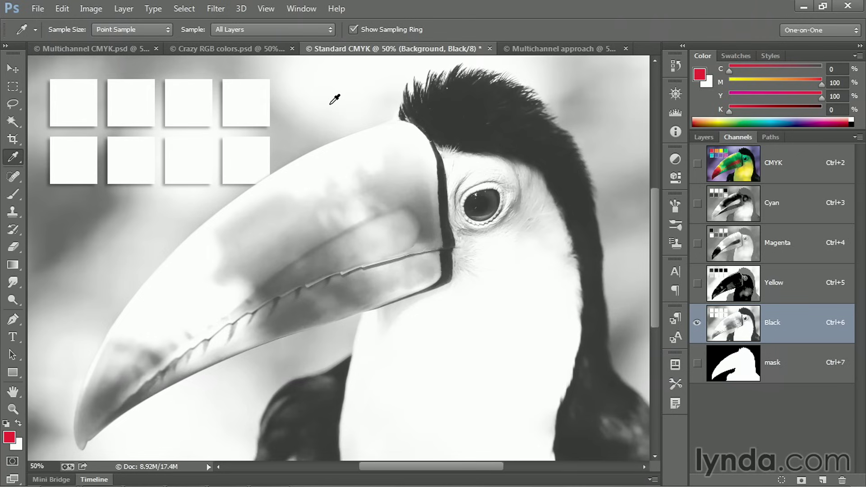
key("ctrl+0")
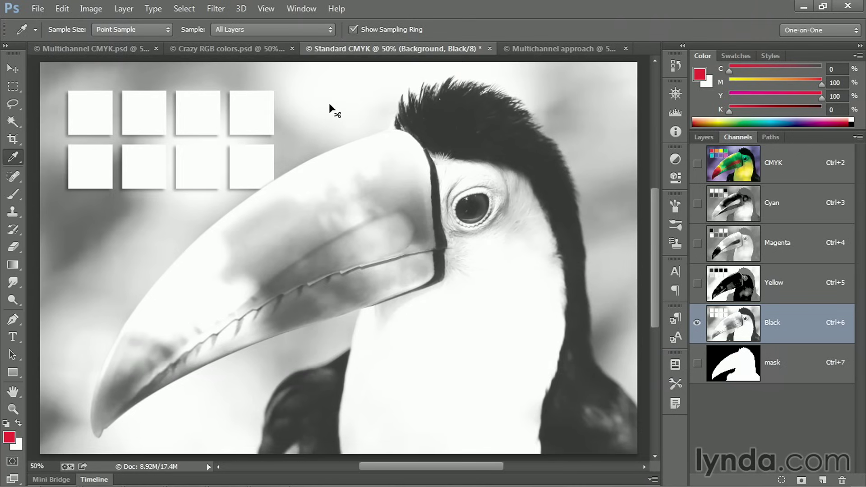
key("ctrl+a")
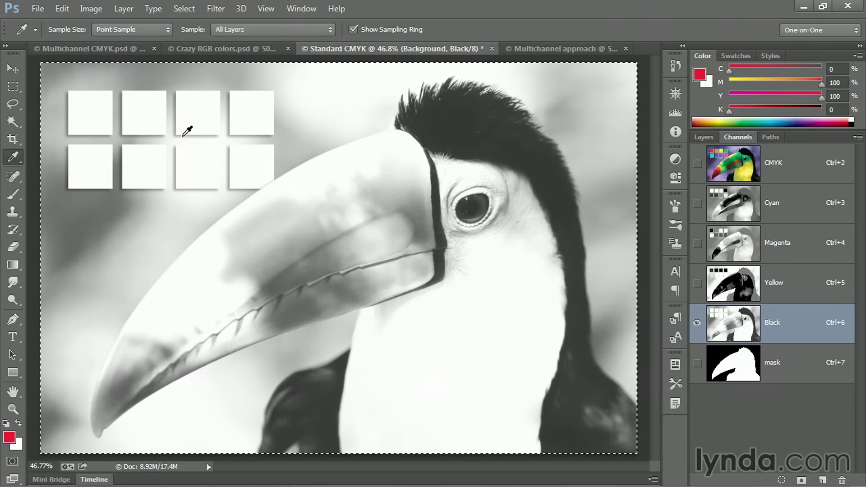
left_click(65, 10)
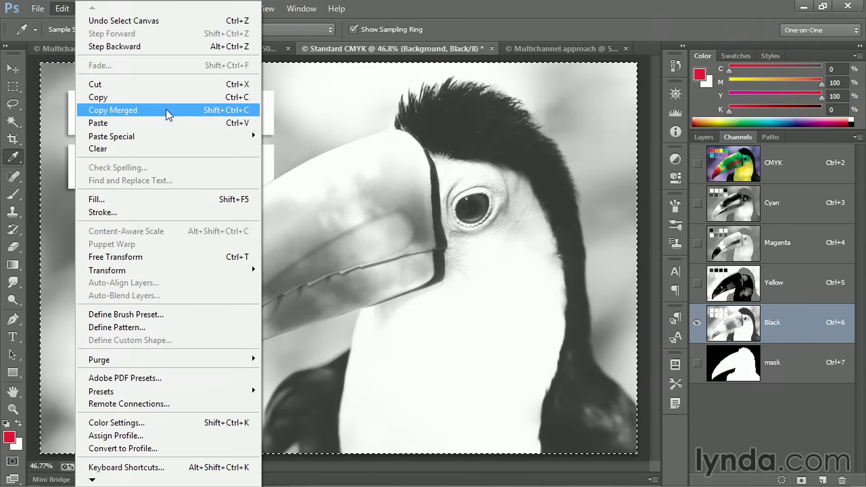
left_click(169, 113)
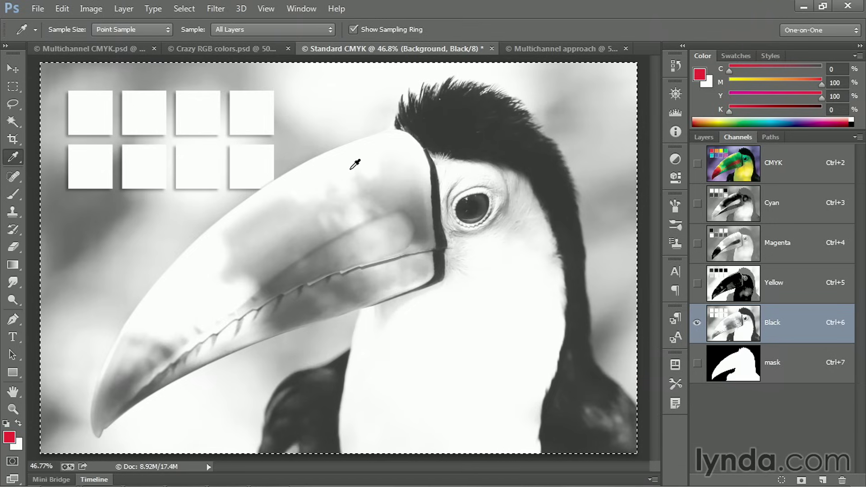
left_click(538, 50)
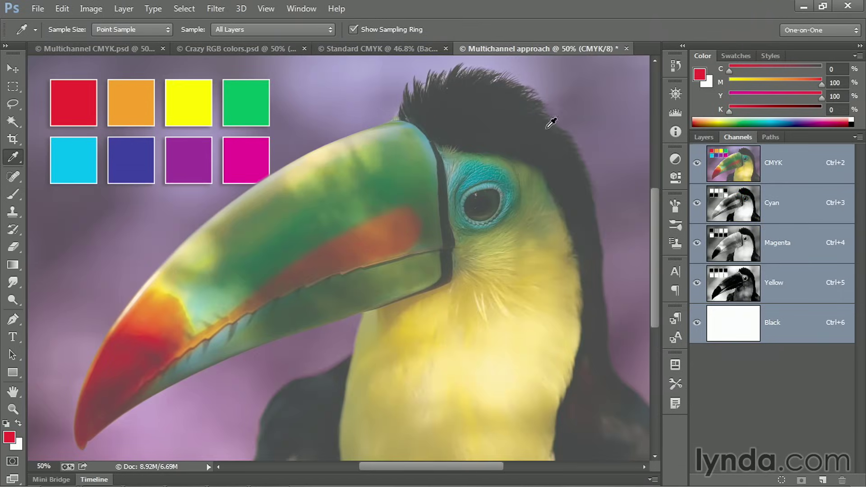
Step: Paste the copied grayscale toucan into the Black channel and view the CMYK composite
left_click(809, 330)
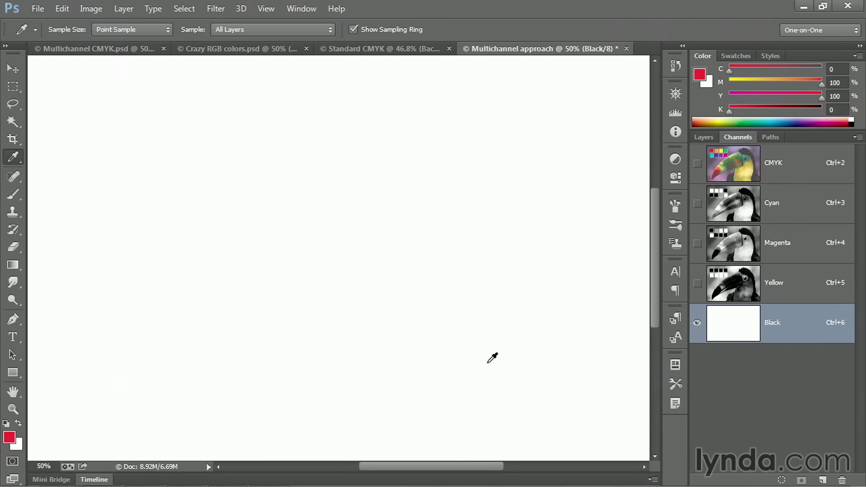
key("ctrl+v")
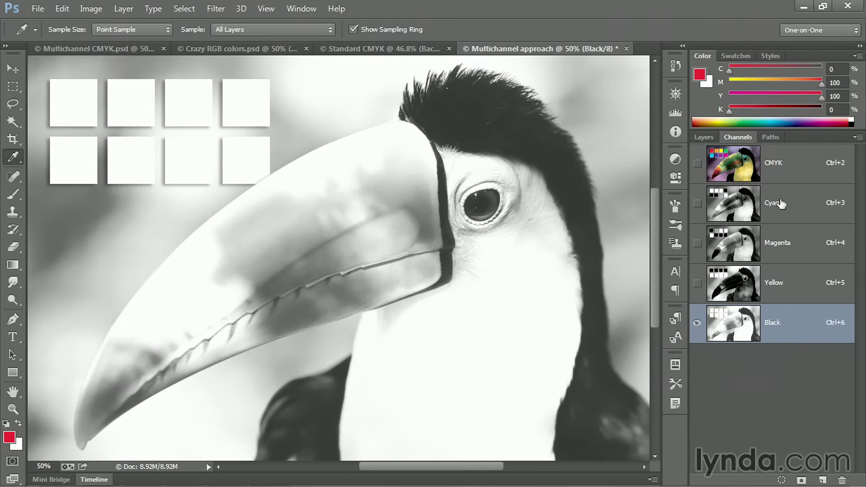
left_click(788, 175)
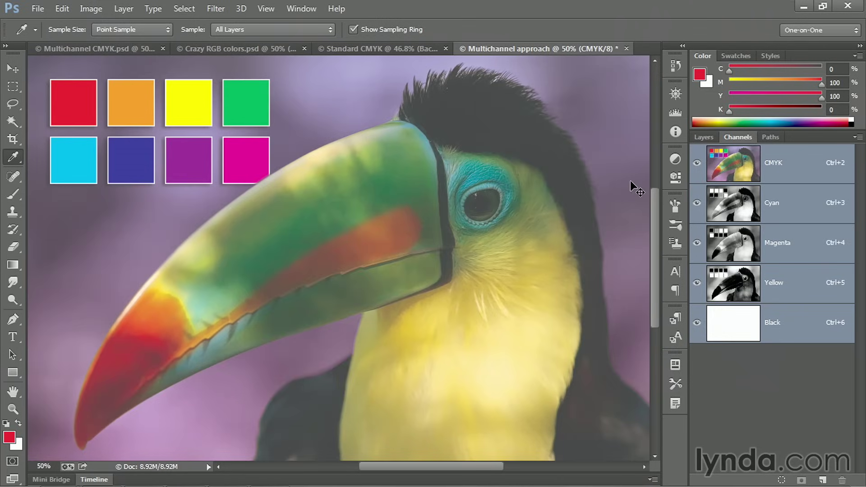
key("ctrl+z")
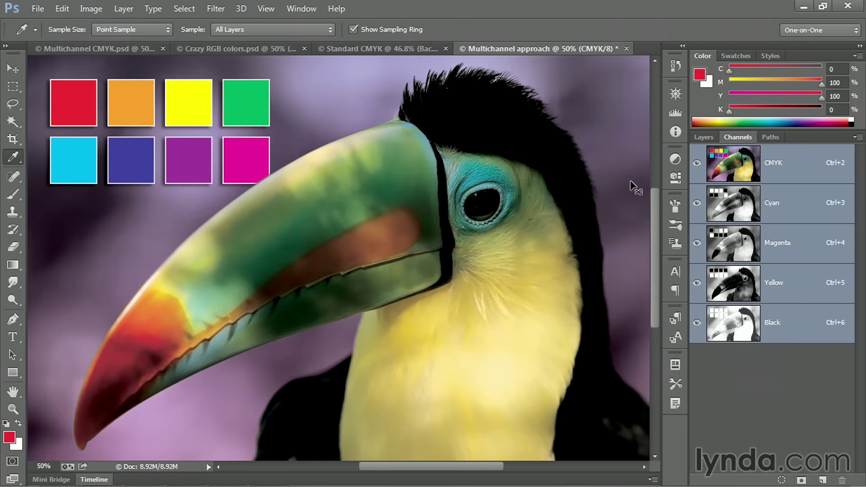
Step: Add a Hue/Saturation adjustment layer with Saturation pushed to +100
left_click(704, 136)
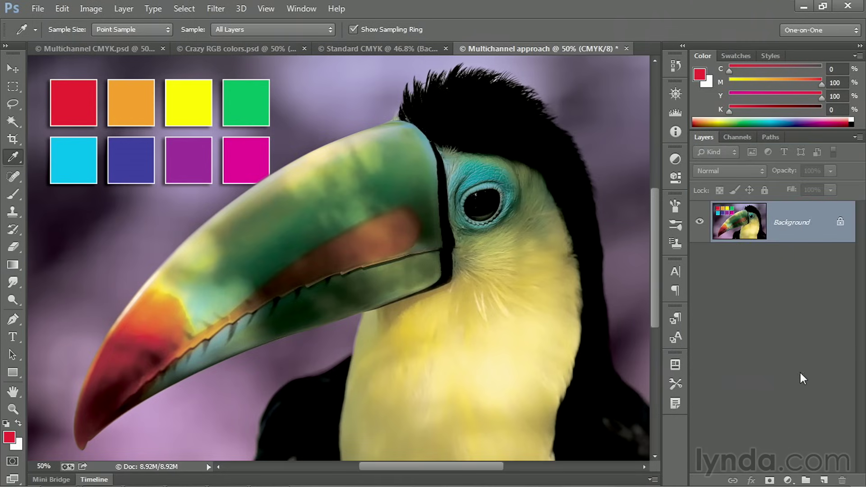
left_click(789, 481)
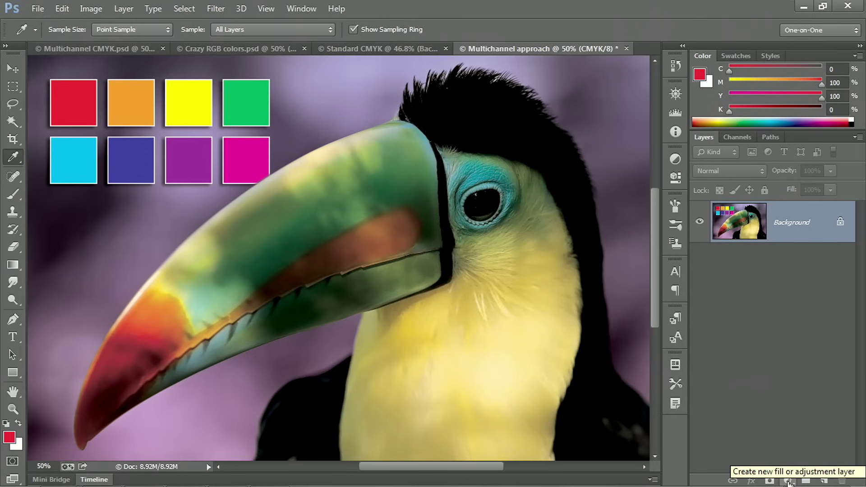
left_click(788, 482)
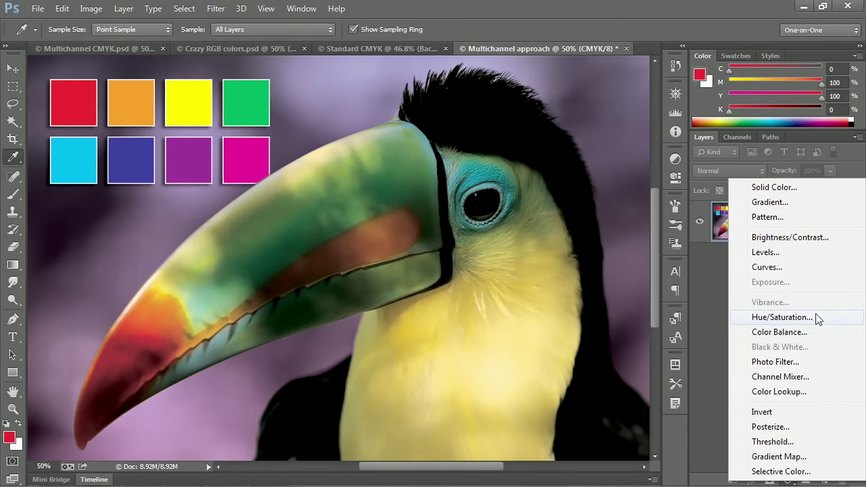
left_click(782, 317)
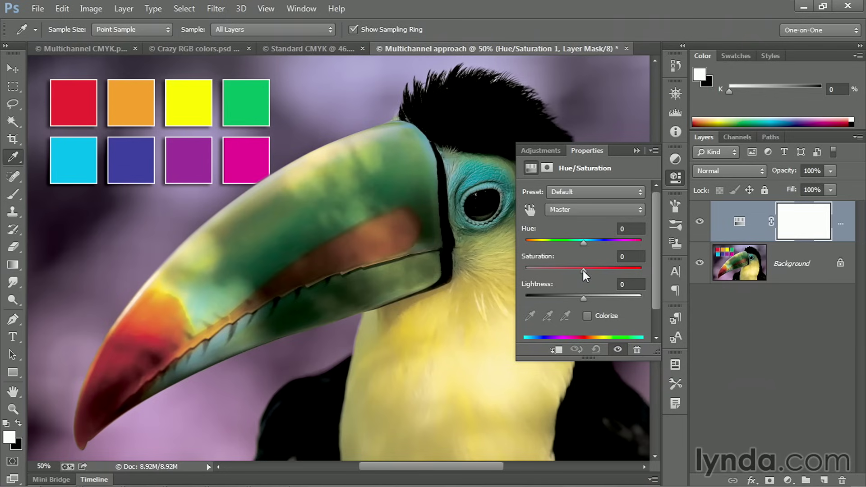
left_click_drag(583, 270, 664, 270)
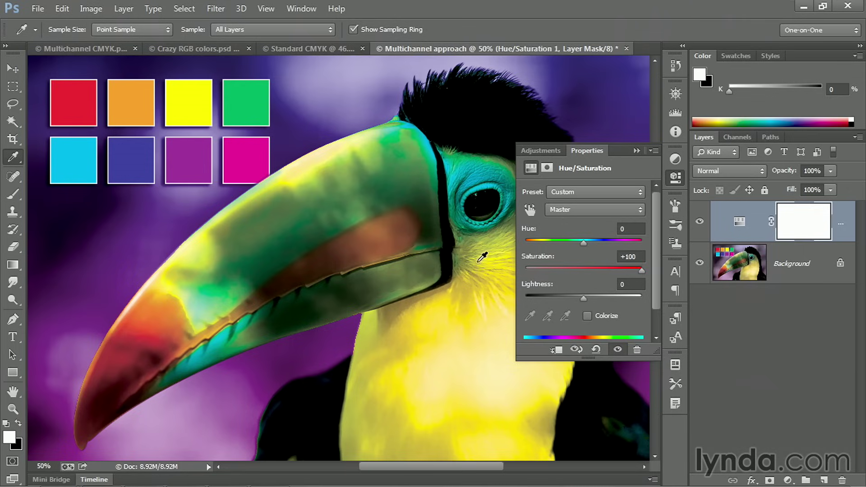
left_click(636, 150)
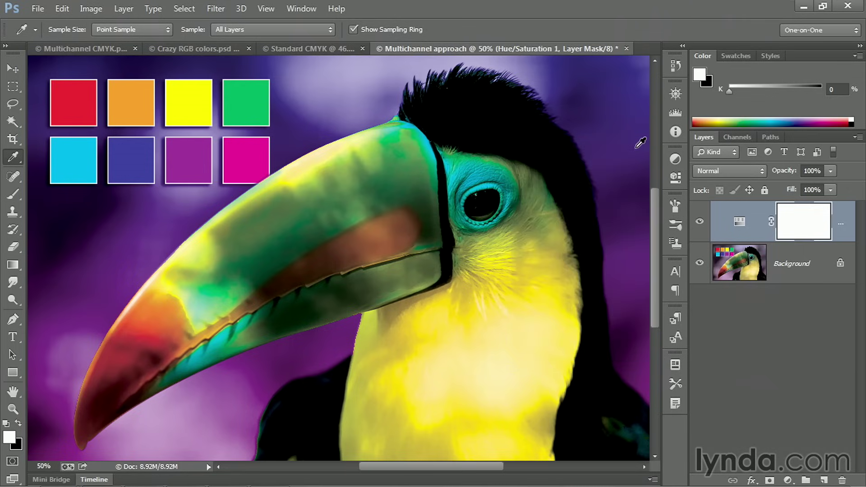
Step: Set the Hue/Saturation layer to Color blend with Saturation +80, then show Crazy RGB colors
left_click(730, 170)
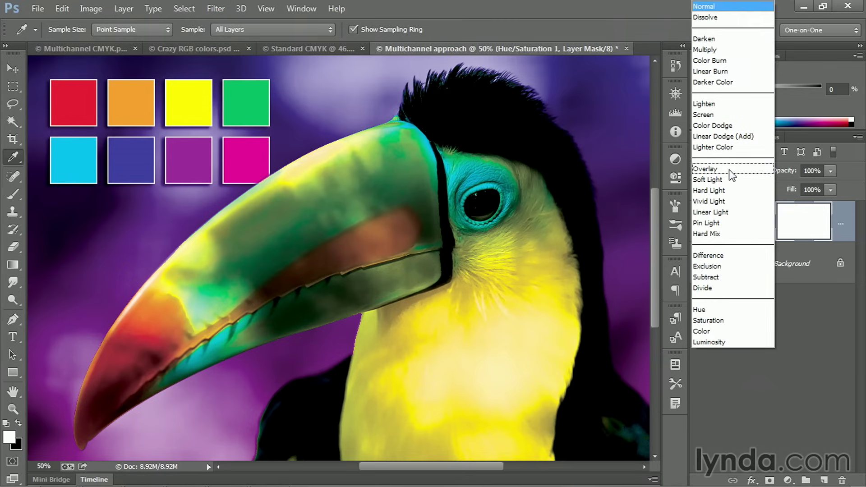
left_click(720, 329)
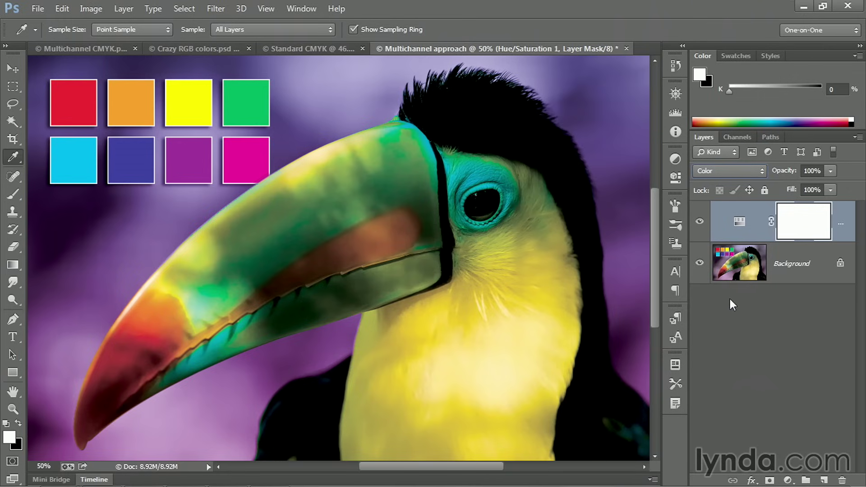
double_click(739, 222)
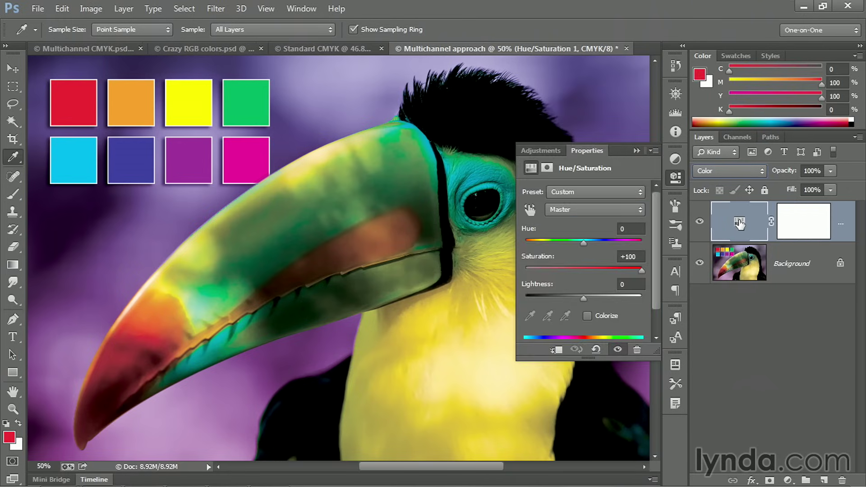
left_click(632, 257)
type("80")
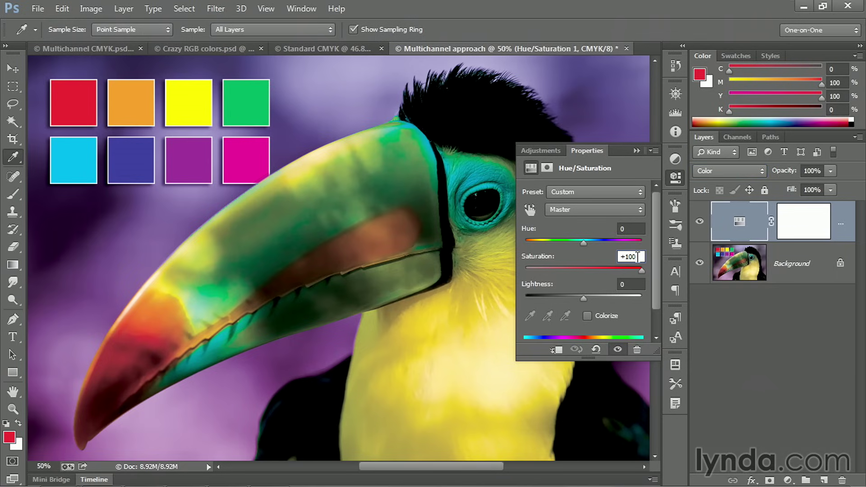
key("Return")
left_click(636, 151)
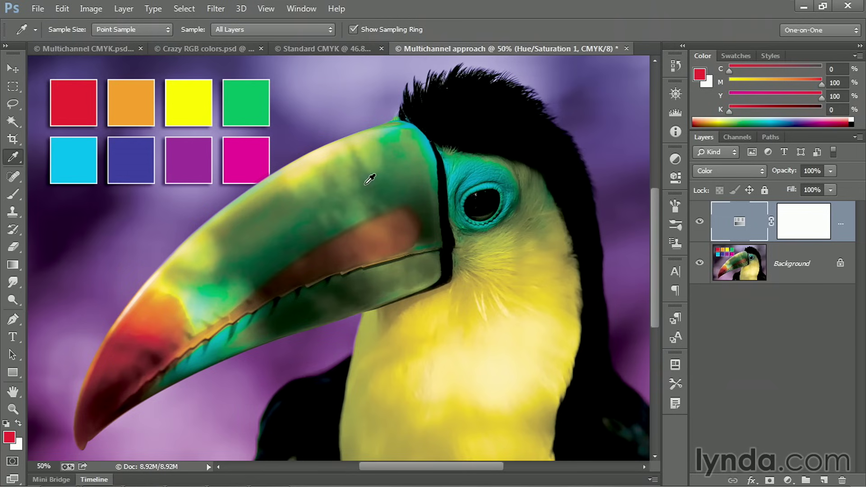
key("m")
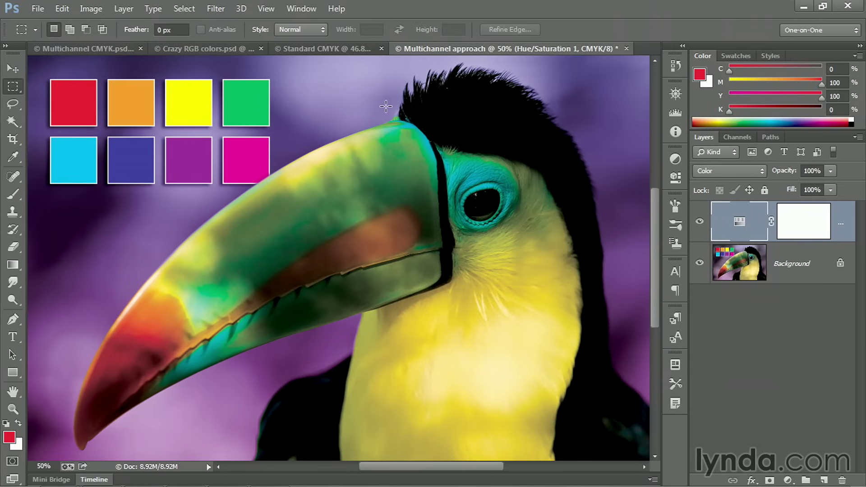
left_click(199, 48)
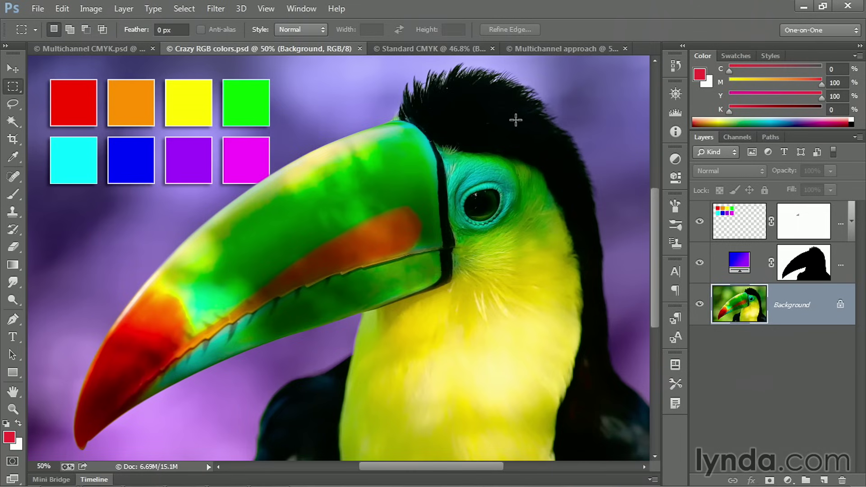
Step: Switch back to the Multichannel approach document to compare its Color-mode saturation boost
left_click(568, 53)
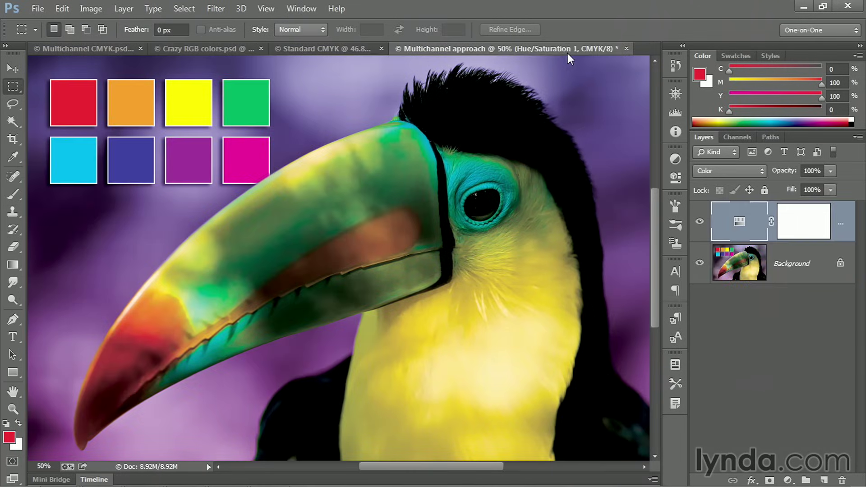